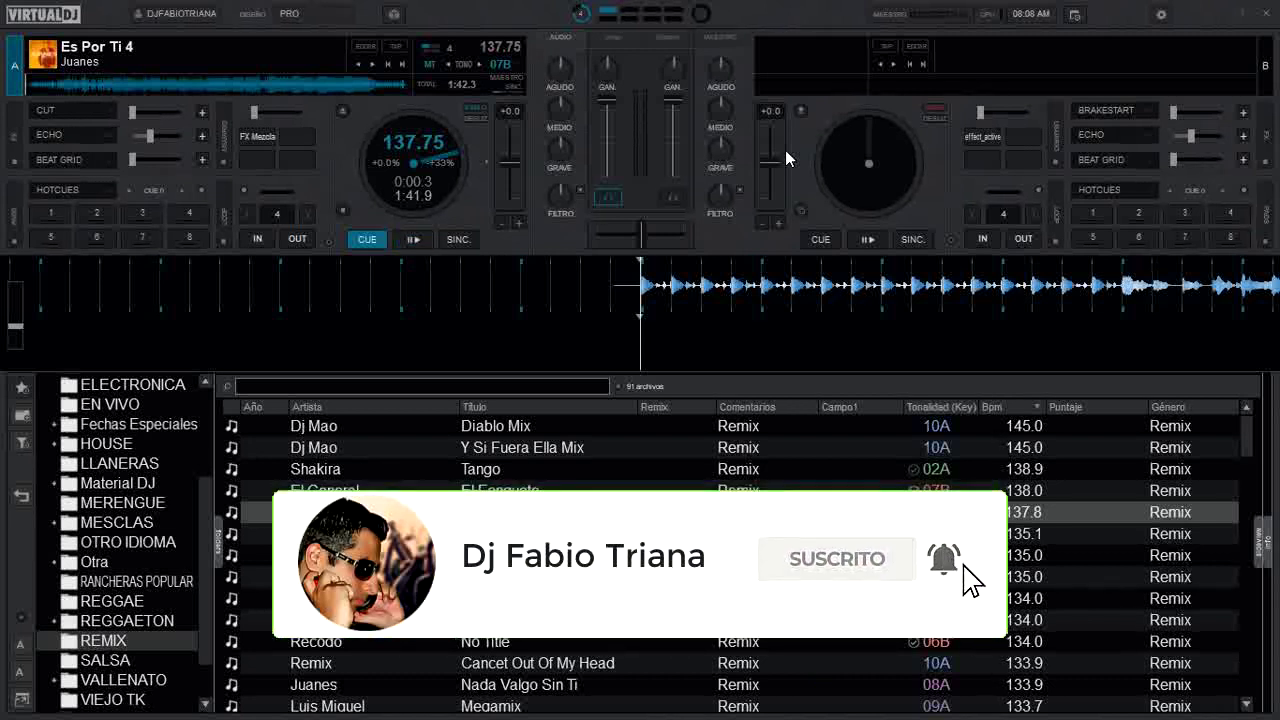
Step: Switch the interface layout to INICIAL, and from there to ESENCIAL
{"action": "left_click", "coordinate": [344, 16]}
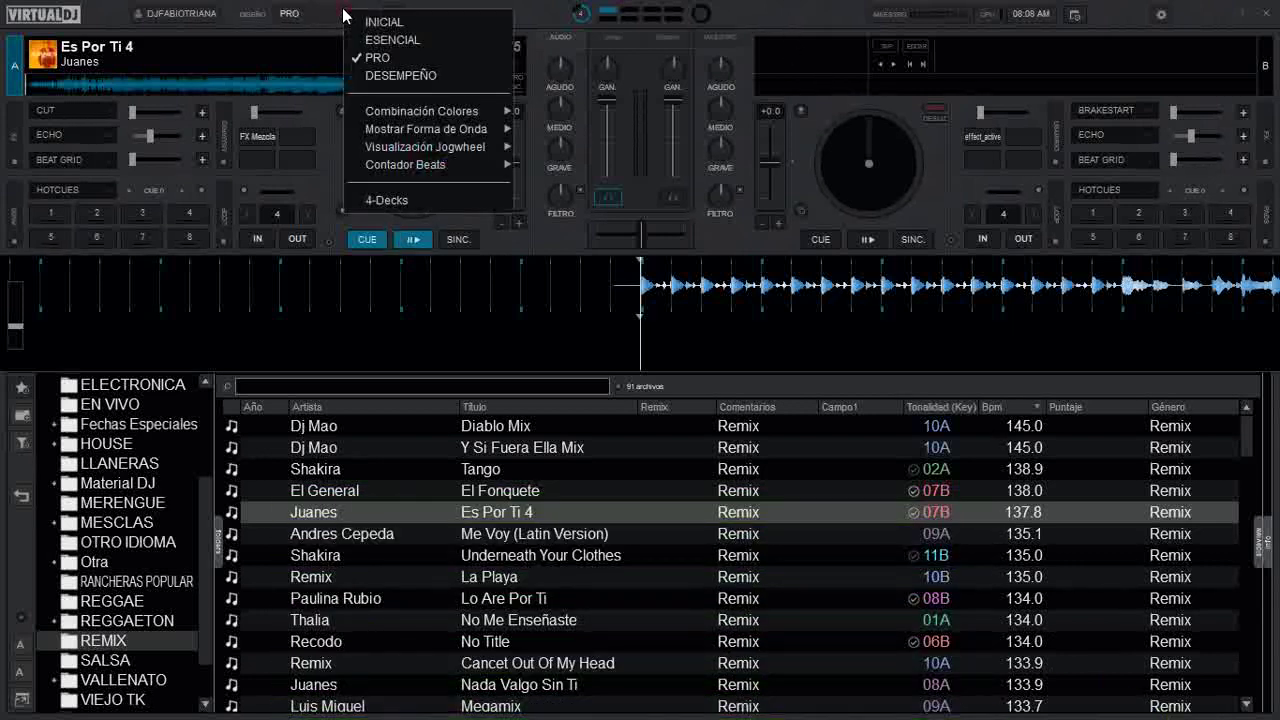
{"action": "left_click", "coordinate": [424, 26]}
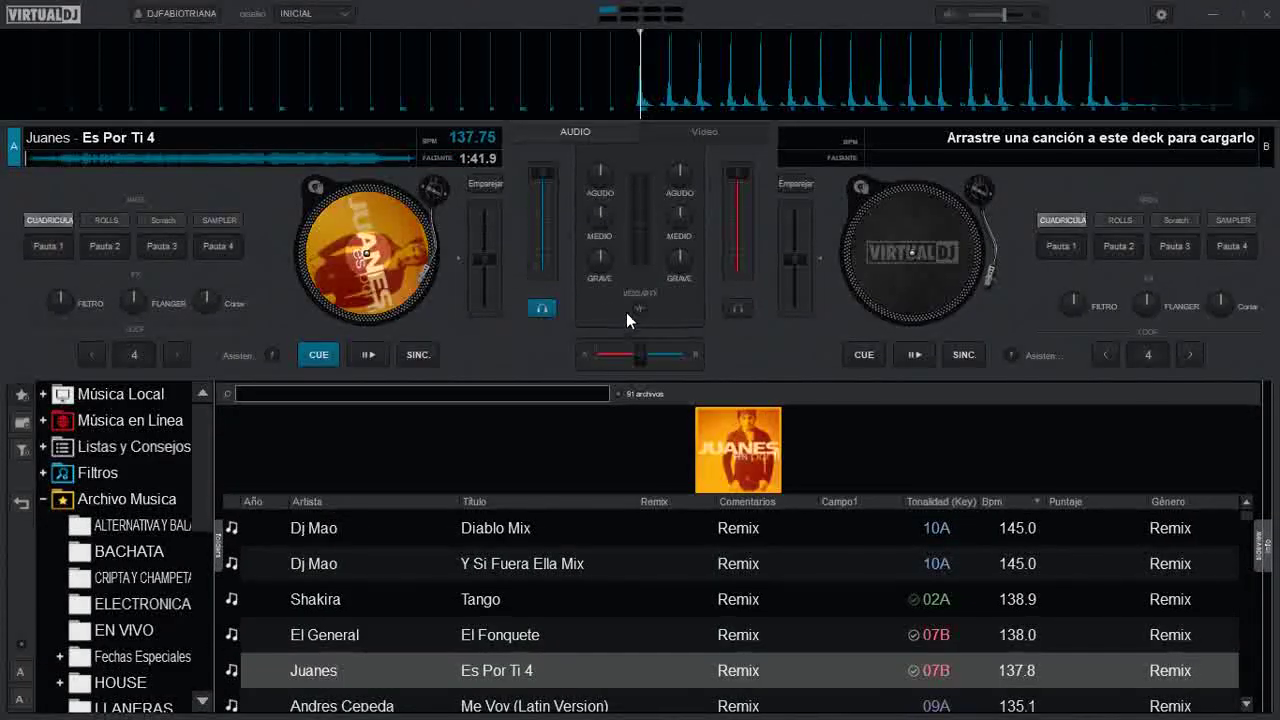
{"action": "left_click", "coordinate": [350, 17]}
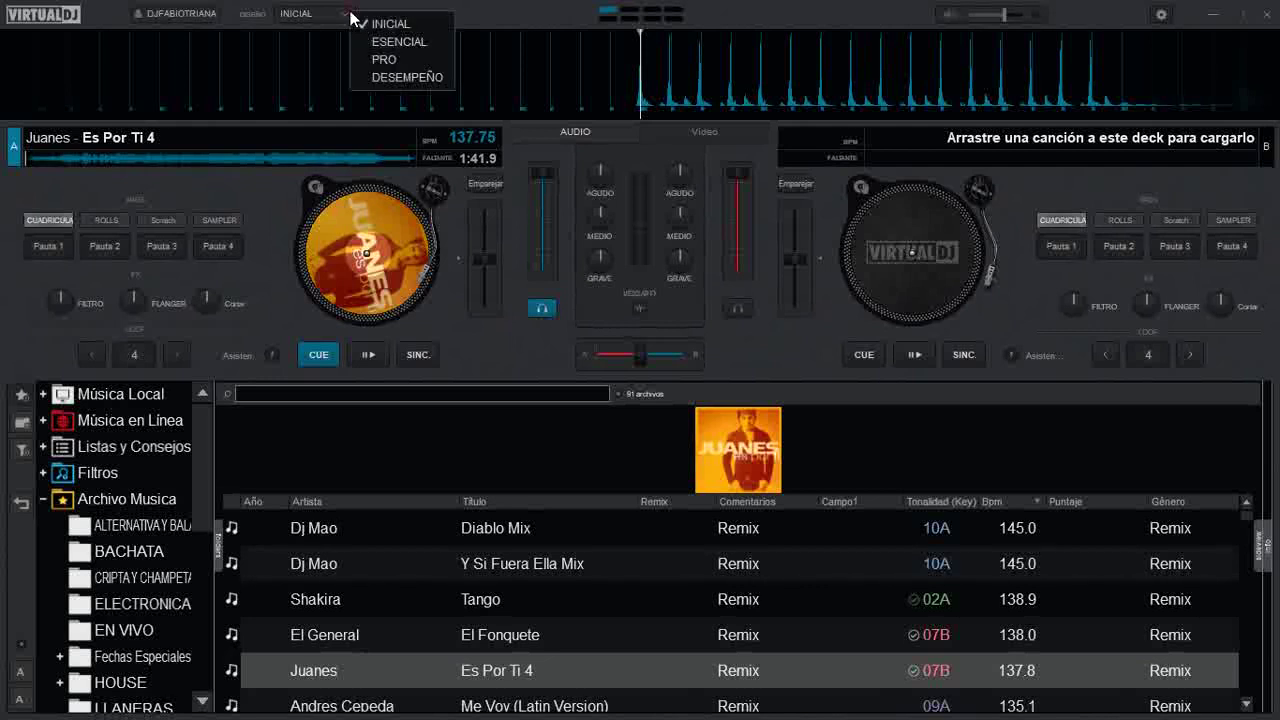
{"action": "left_click", "coordinate": [399, 41]}
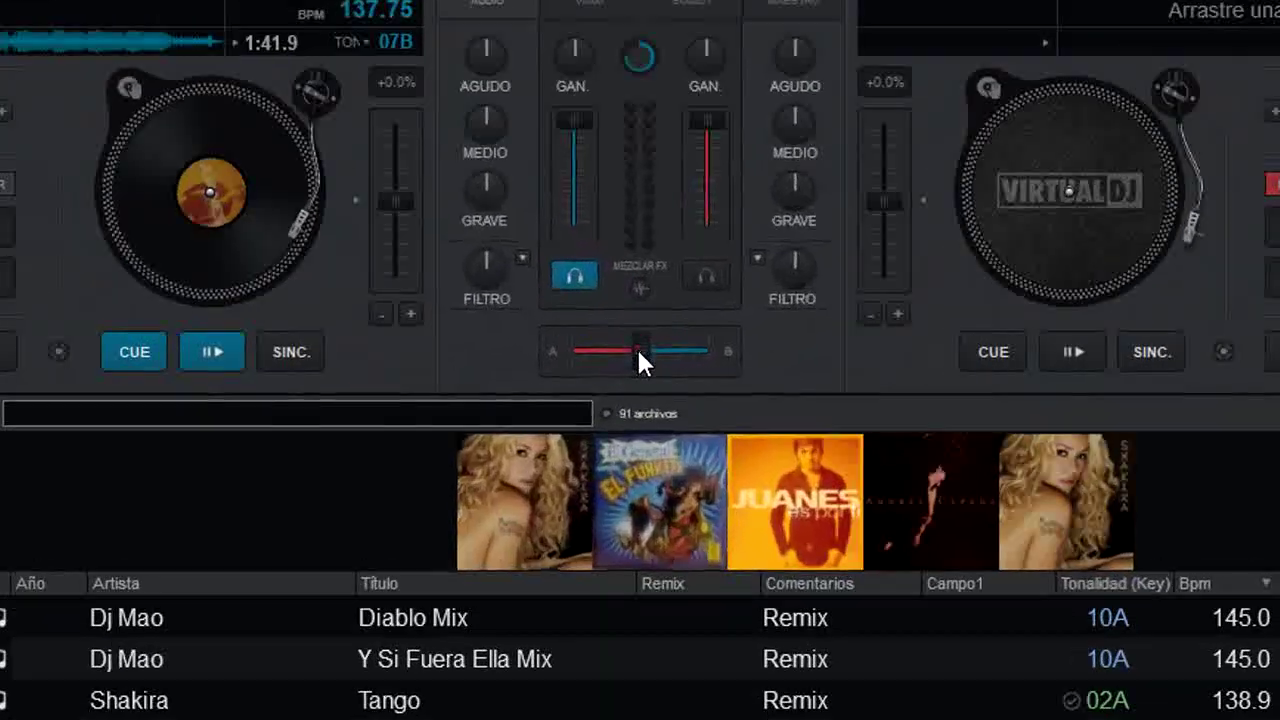
Step: Move the crossfader fully to deck A and set the crossfader mix effect to loop roll
{"action": "left_click_drag", "start_coordinate": [638, 355], "coordinate": [580, 358]}
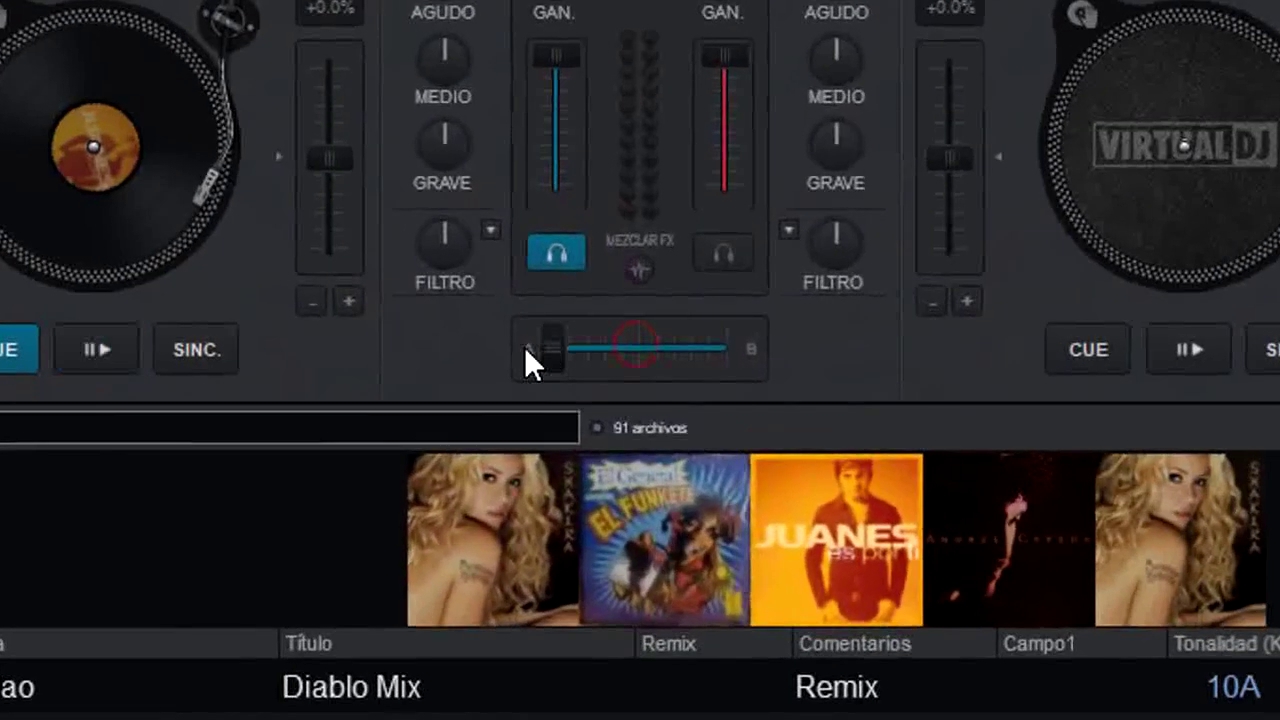
{"action": "left_click", "coordinate": [642, 267]}
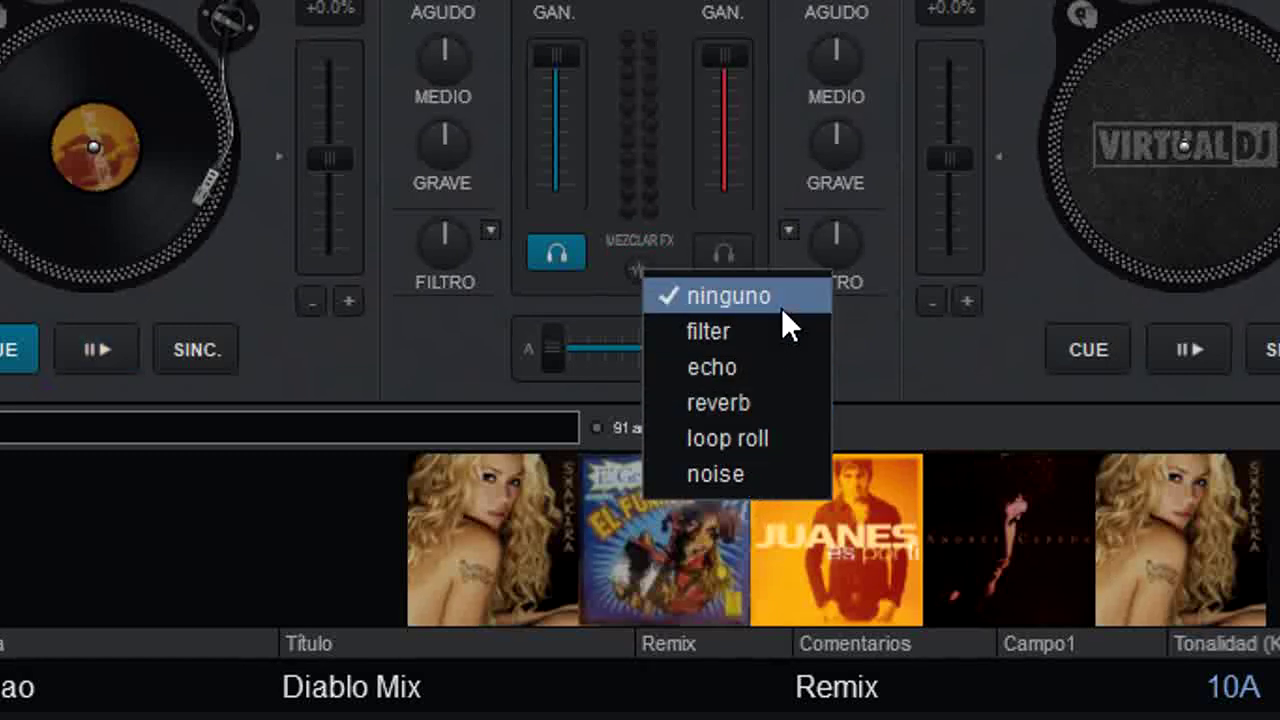
{"action": "left_click", "coordinate": [764, 440]}
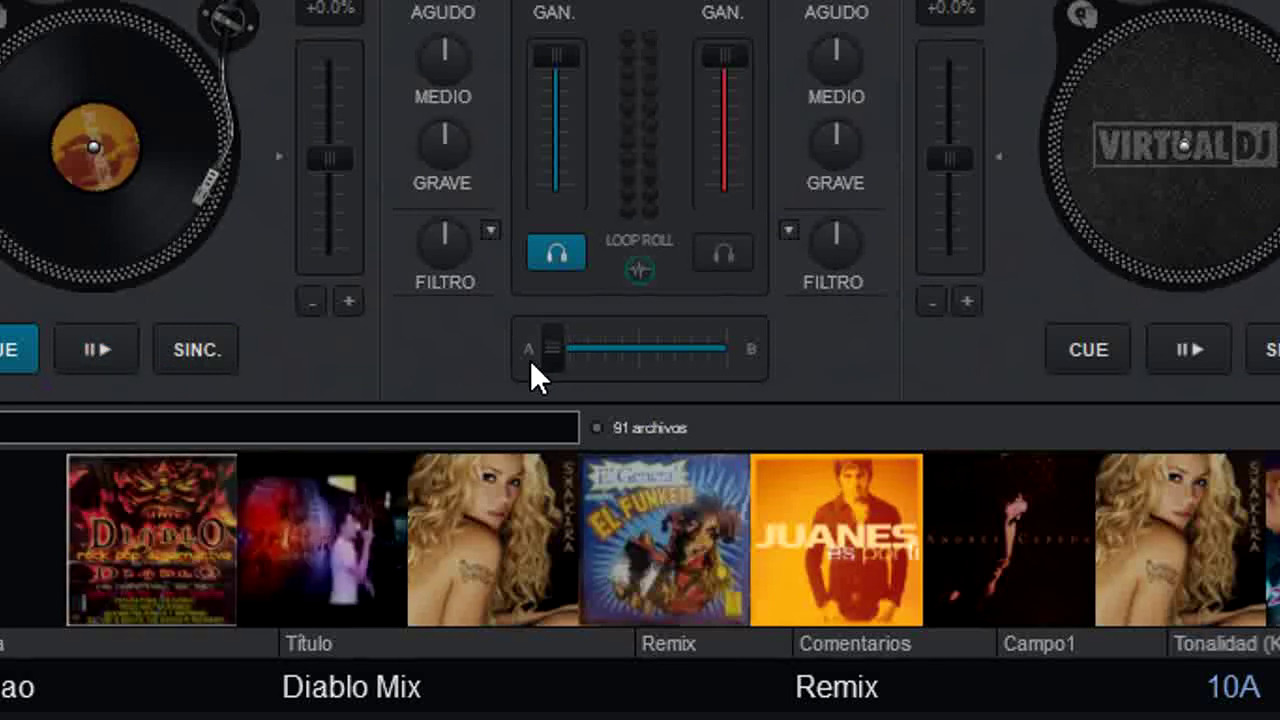
Step: Play deck A while sweeping the crossfader from A to B to hear the loop roll effect, and return the track to its cue
{"action": "left_click_drag", "start_coordinate": [546, 352], "coordinate": [489, 321]}
{"action": "left_click", "coordinate": [101, 357]}
{"action": "left_click_drag", "start_coordinate": [554, 346], "coordinate": [728, 347]}
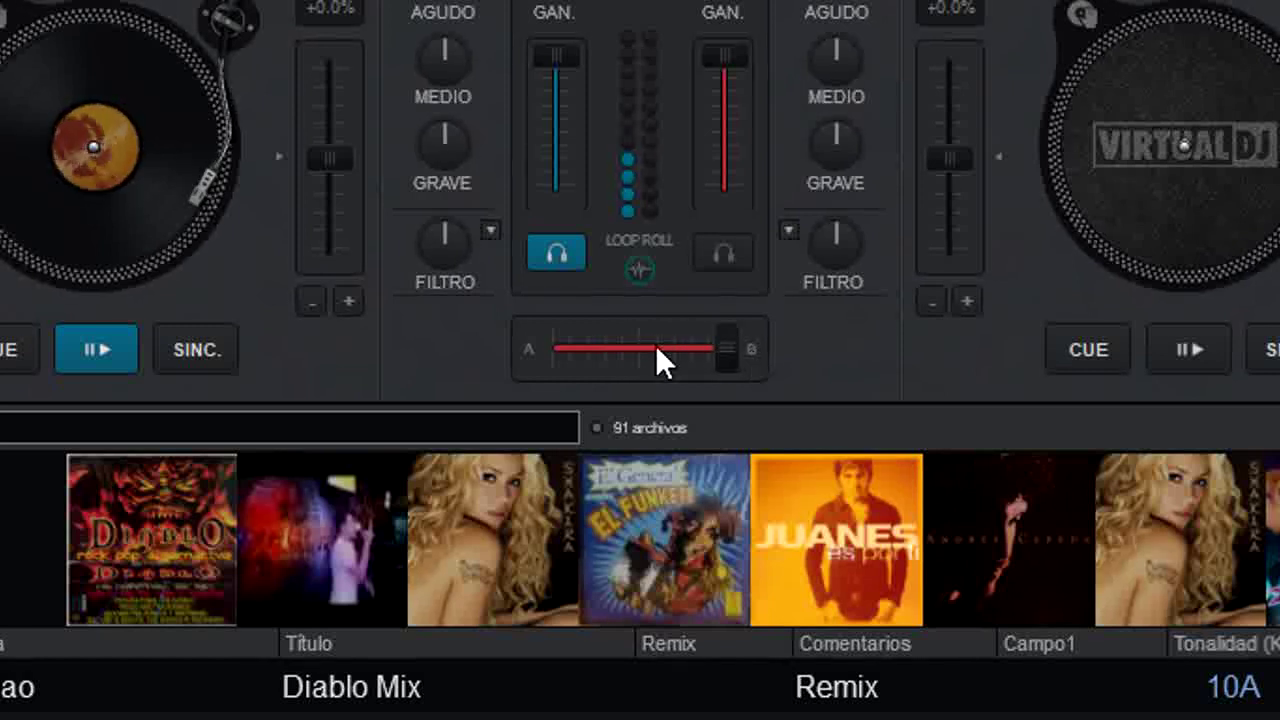
{"action": "left_click", "coordinate": [108, 346]}
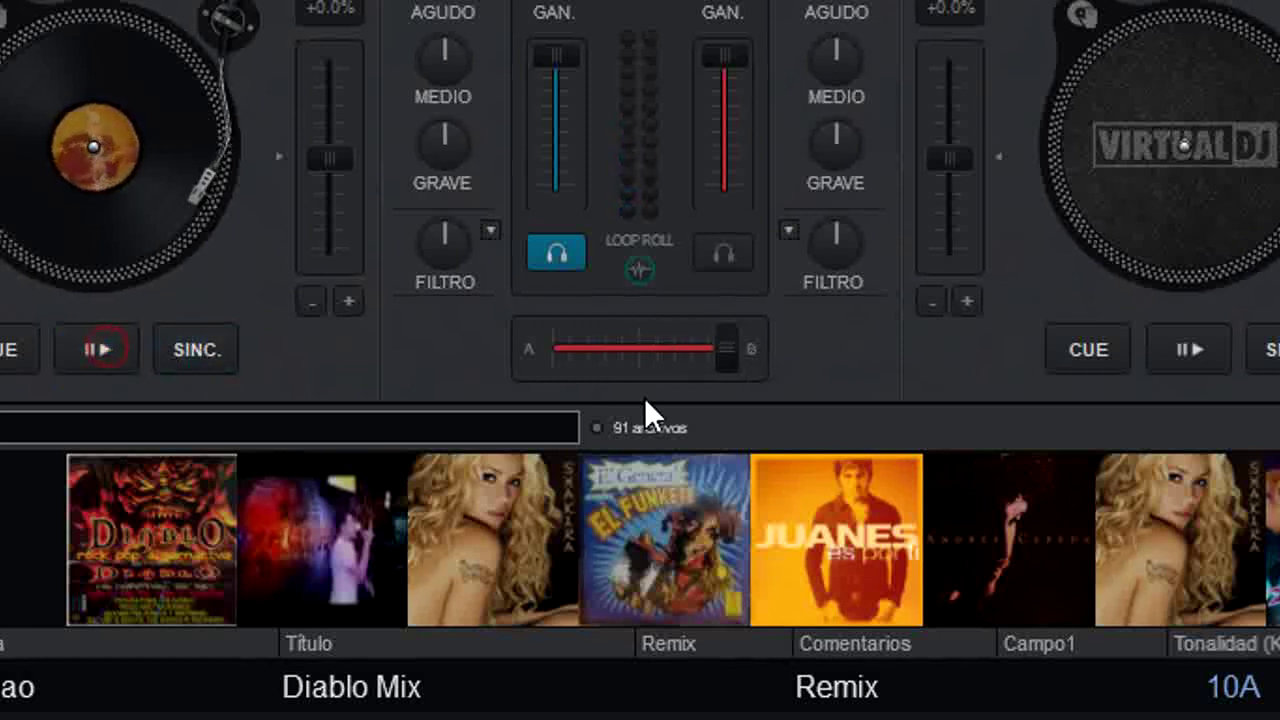
{"action": "left_click", "coordinate": [4, 352]}
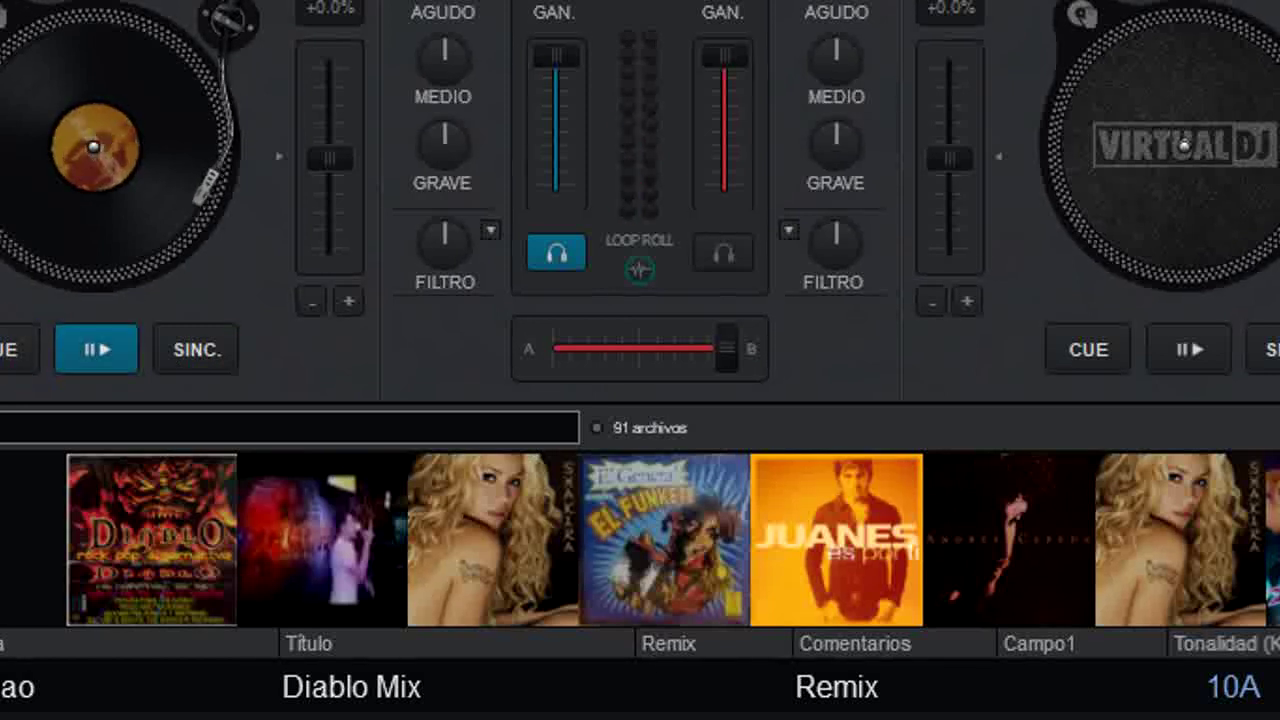
Step: Set the mix effect to noise and try it by playing deck A while sweeping the crossfader from B to A
{"action": "left_click", "coordinate": [640, 272]}
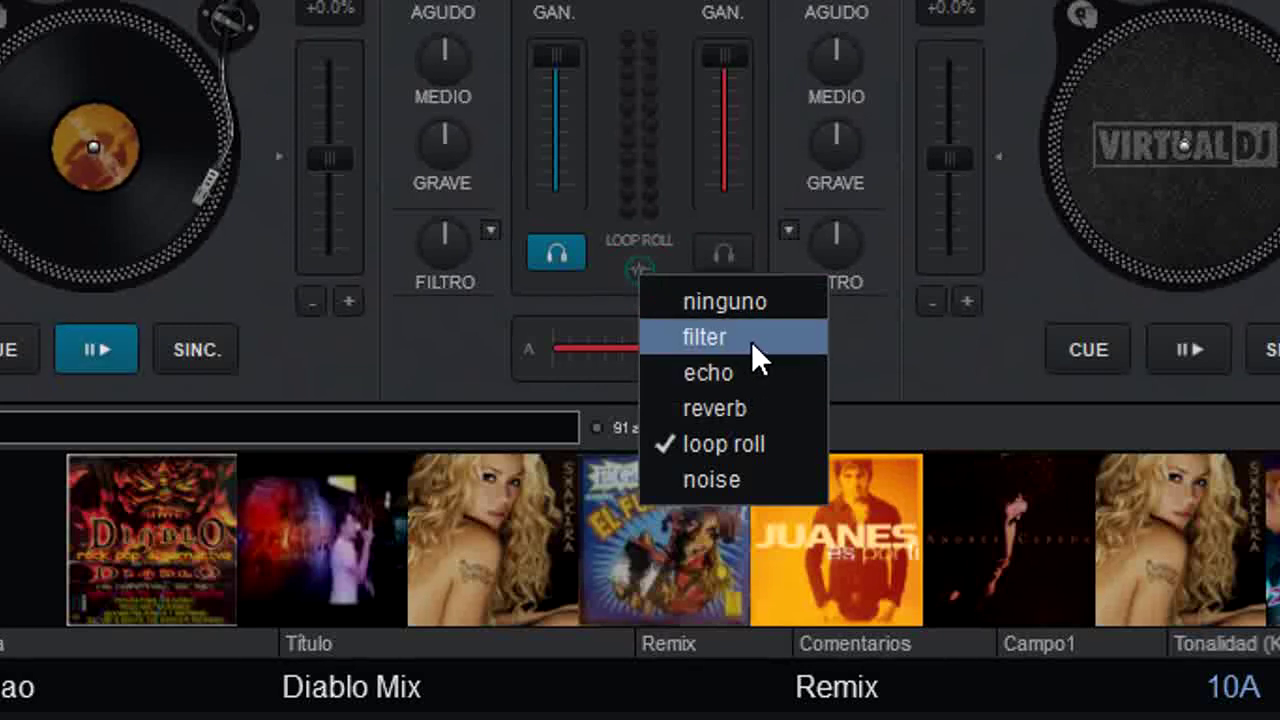
{"action": "left_click", "coordinate": [768, 476]}
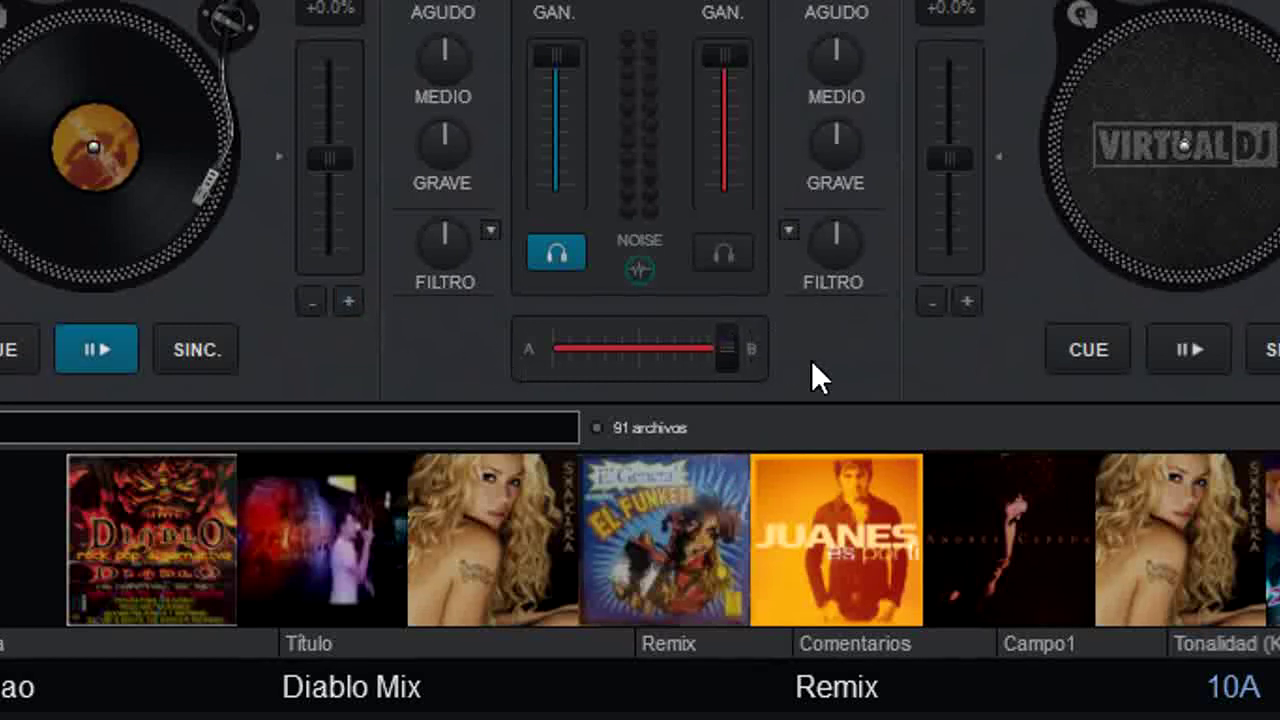
{"action": "left_click", "coordinate": [100, 352]}
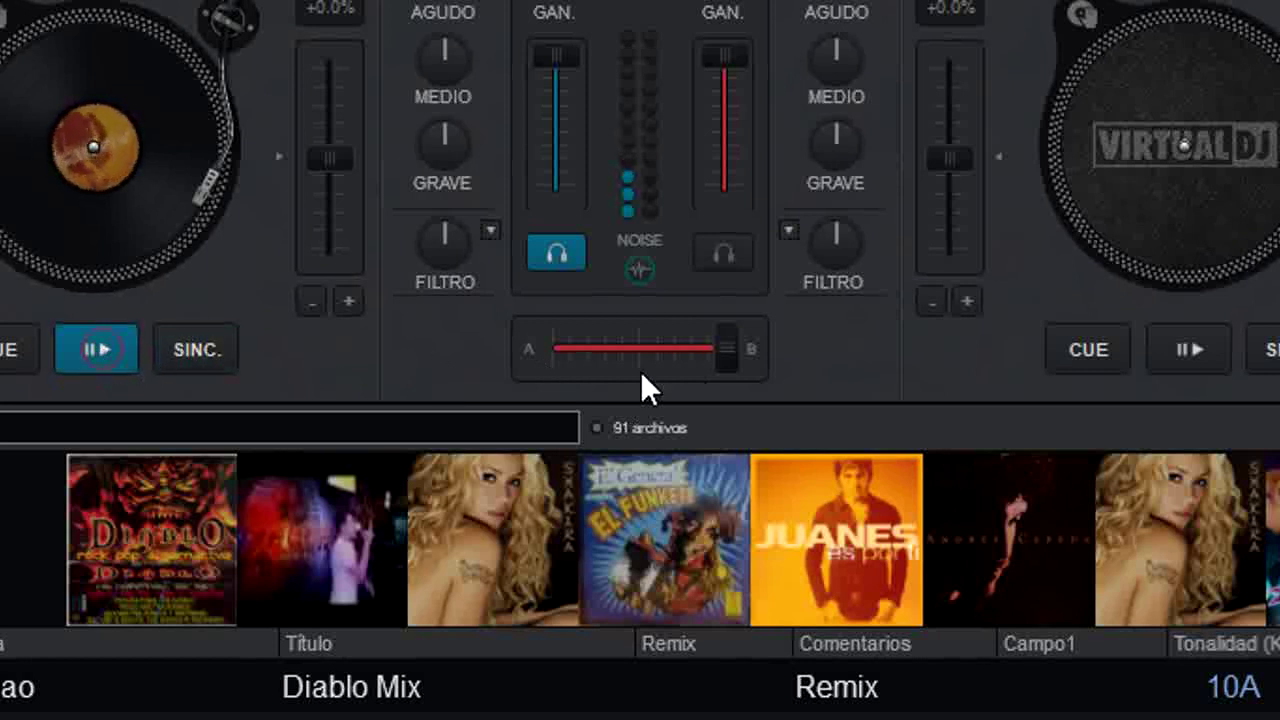
{"action": "left_click_drag", "start_coordinate": [726, 352], "coordinate": [548, 345]}
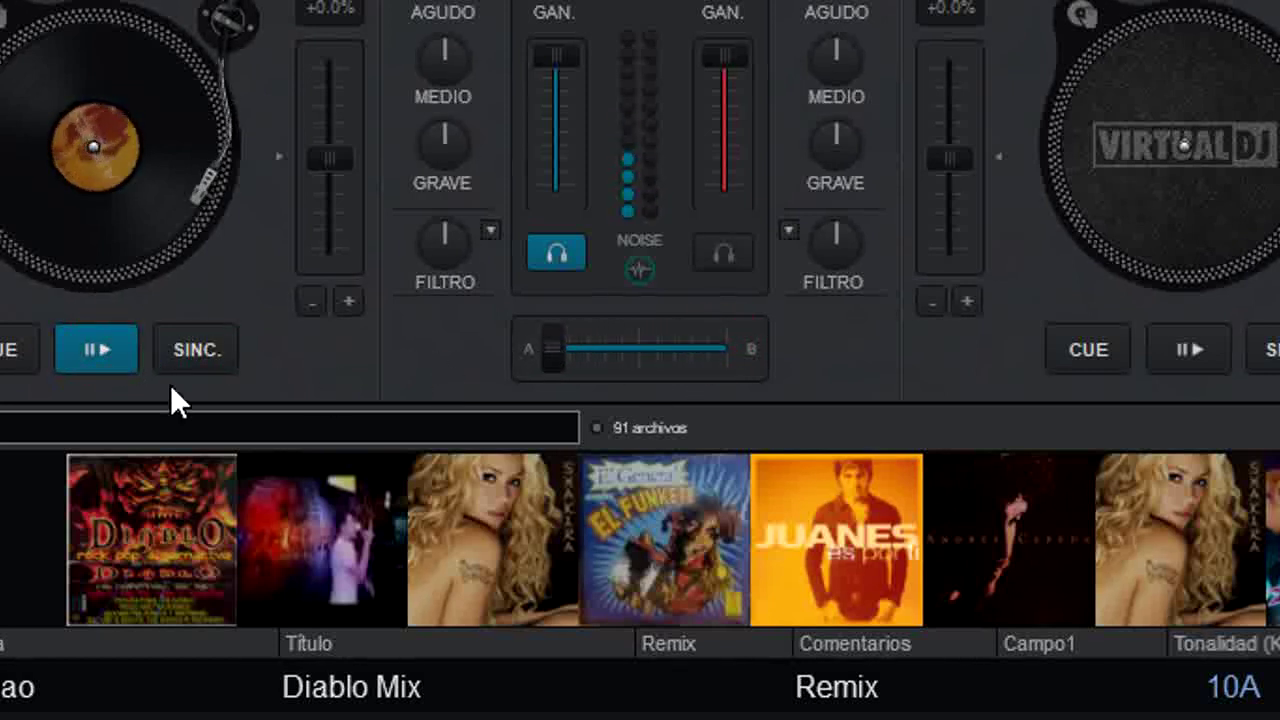
{"action": "left_click", "coordinate": [105, 345]}
{"action": "mouse_move", "coordinate": [549, 354]}
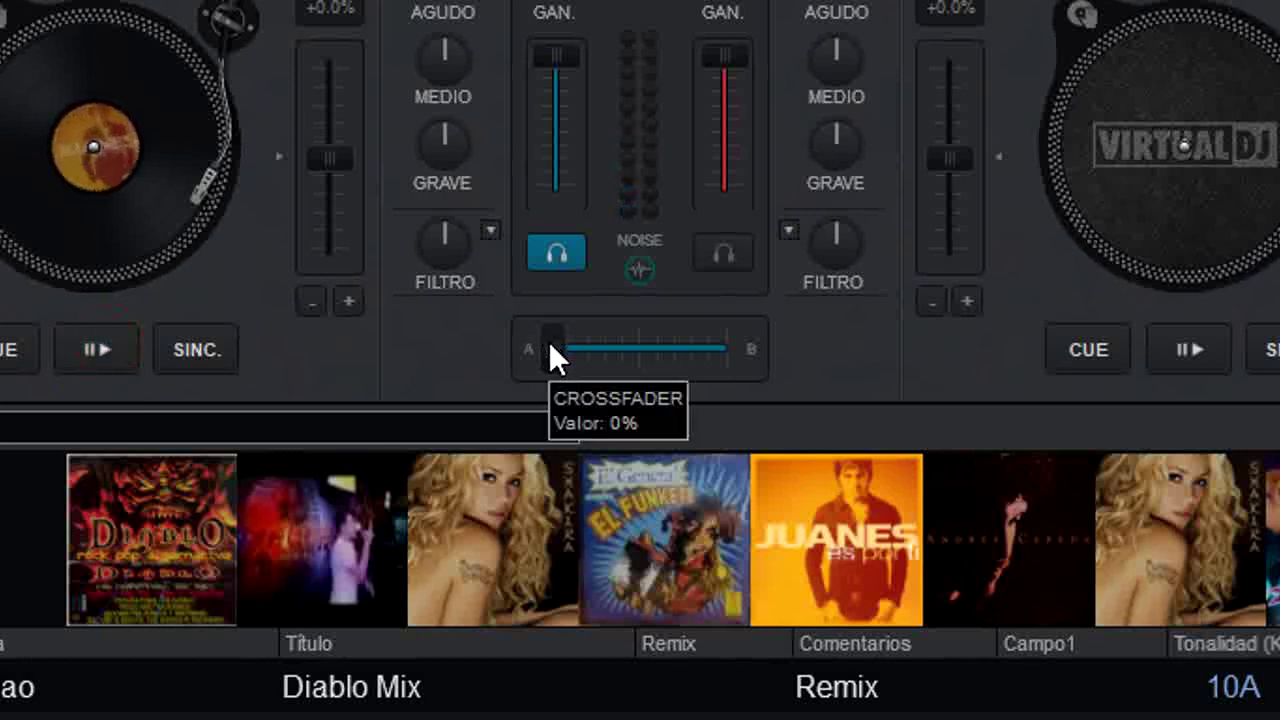
Step: Set the mix effect to echo, play deck A through a crossfader sweep to B, and return both track and crossfader to their starting positions
{"action": "right_click", "coordinate": [636, 265]}
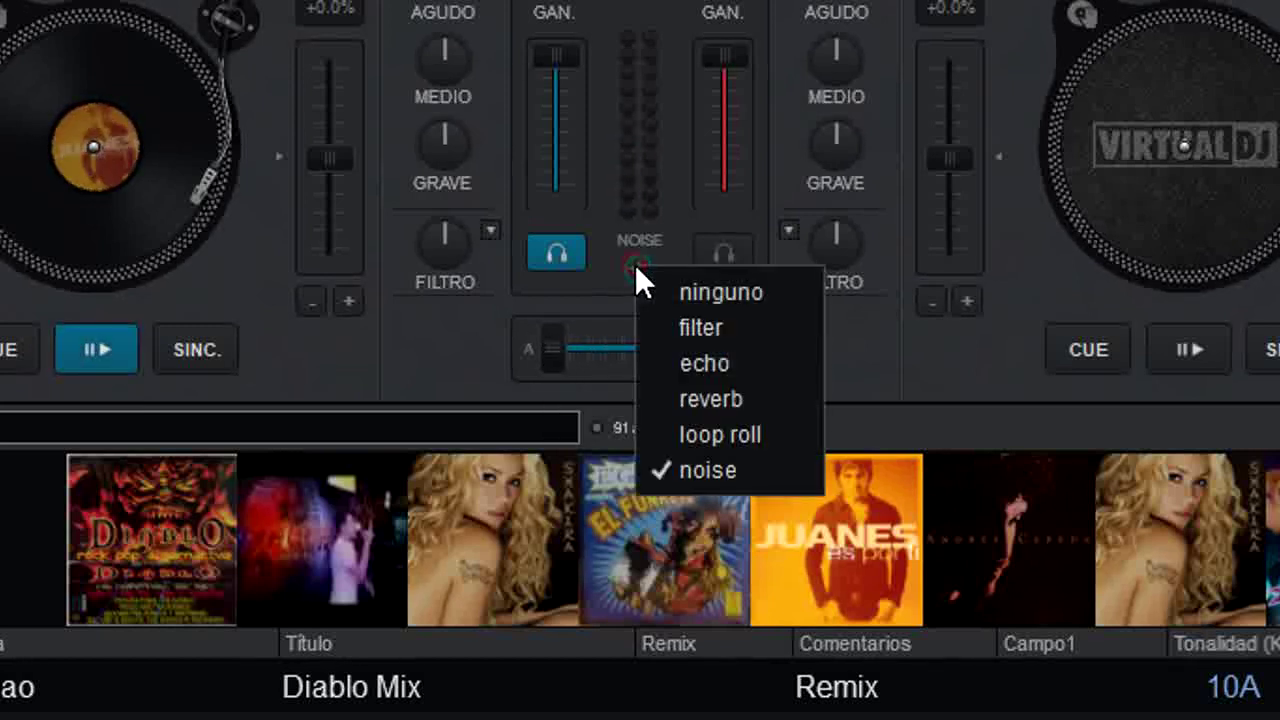
{"action": "left_click", "coordinate": [760, 352]}
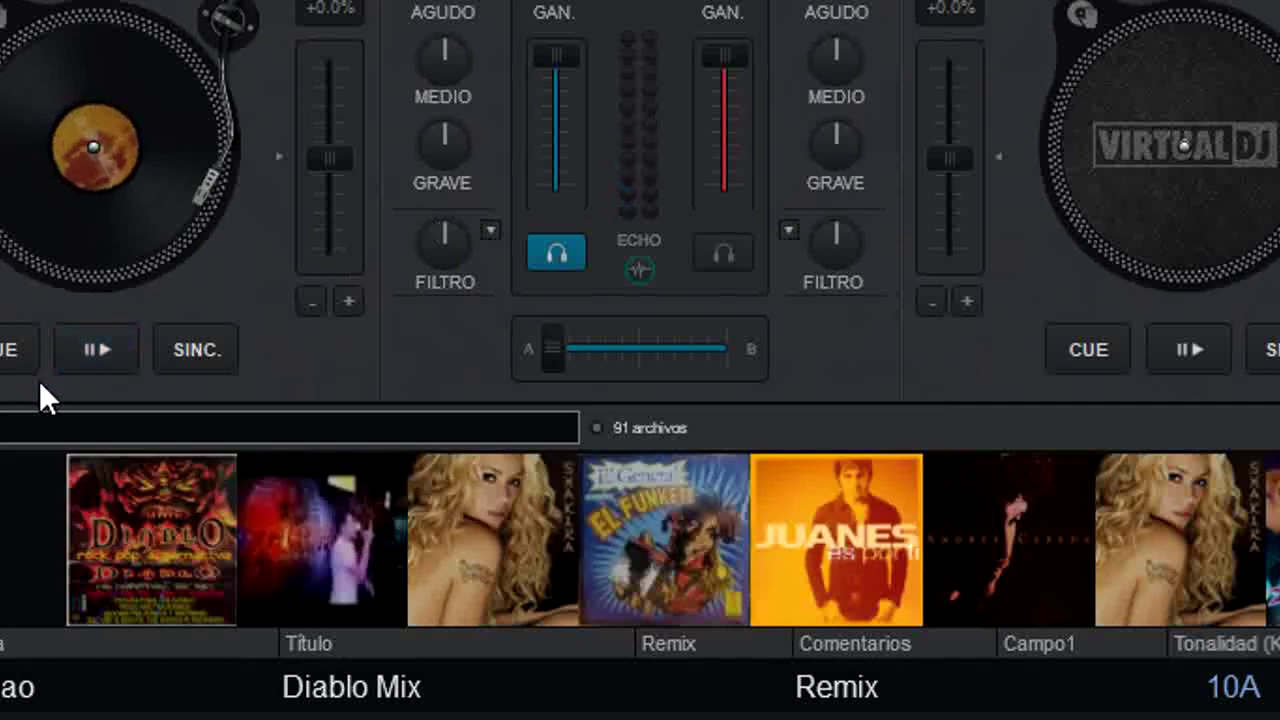
{"action": "left_click", "coordinate": [69, 356]}
{"action": "left_click_drag", "start_coordinate": [539, 350], "coordinate": [743, 335]}
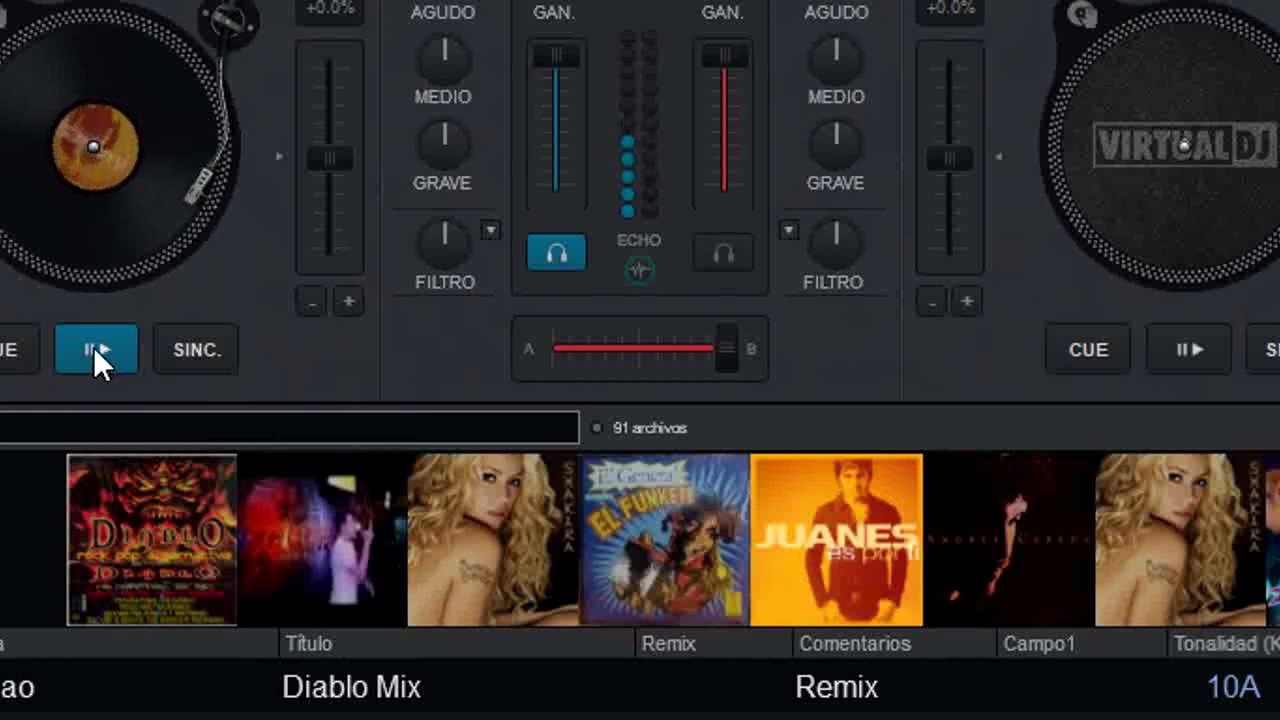
{"action": "left_click", "coordinate": [8, 364]}
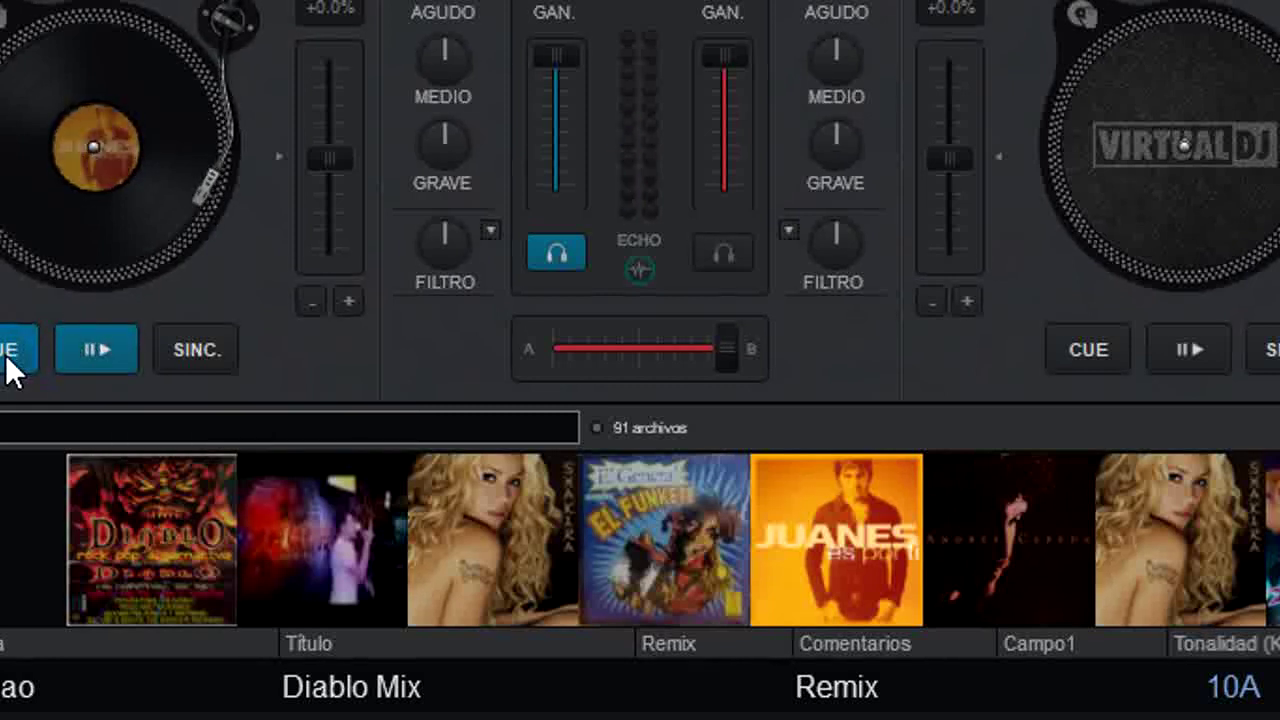
{"action": "left_click_drag", "start_coordinate": [729, 363], "coordinate": [506, 360]}
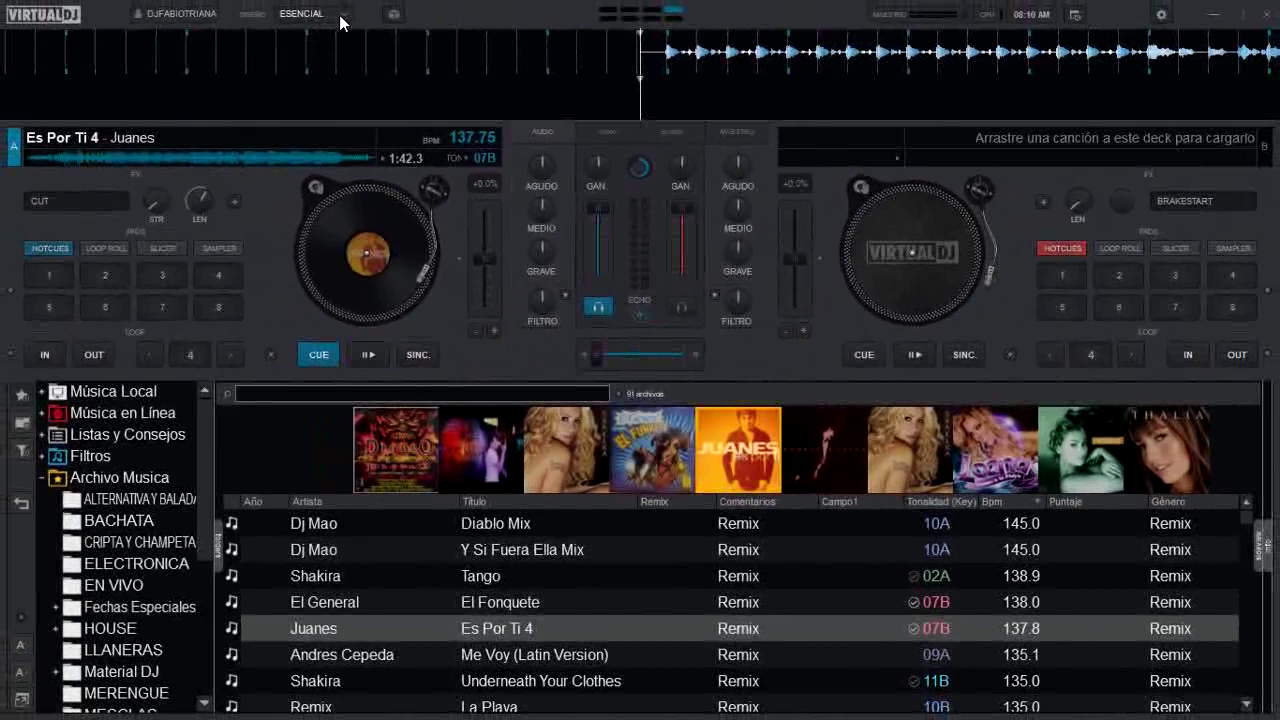
Step: Switch the layout to PRO, look at the DESEMPEÑO layout, and return to PRO
{"action": "left_click", "coordinate": [347, 21]}
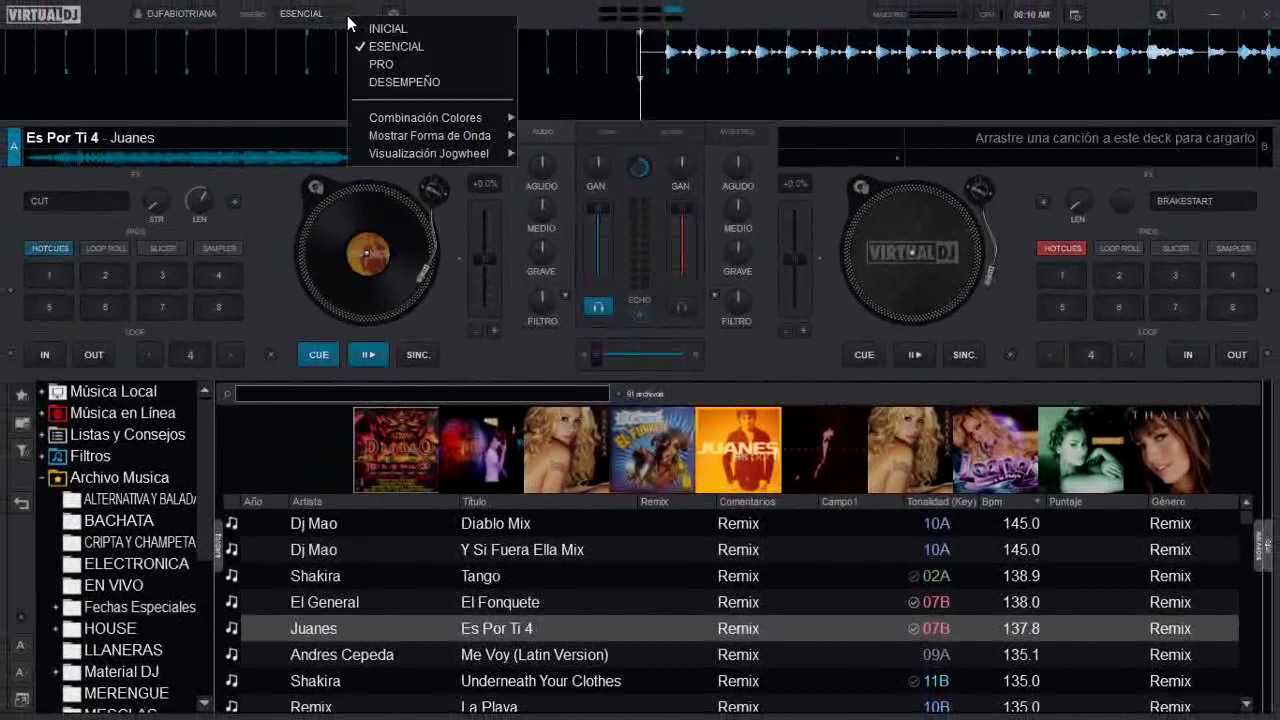
{"action": "left_click", "coordinate": [383, 64]}
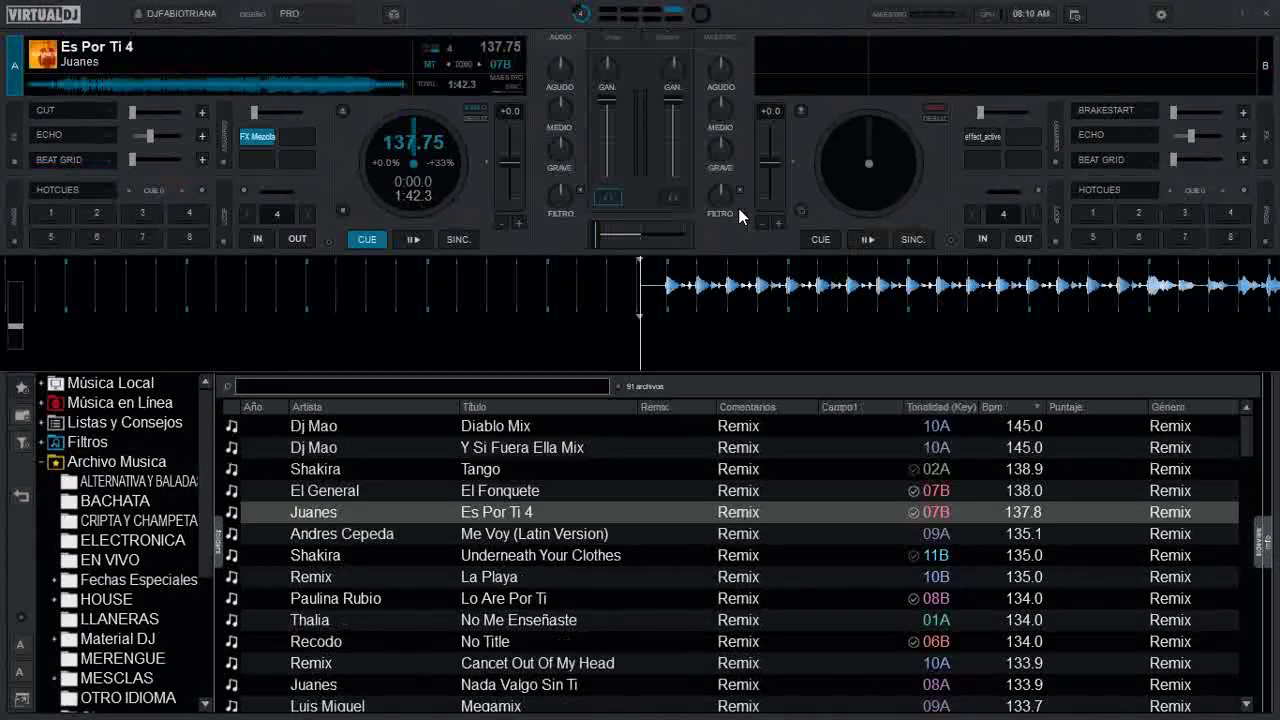
{"action": "left_click", "coordinate": [343, 20]}
{"action": "left_click", "coordinate": [400, 80]}
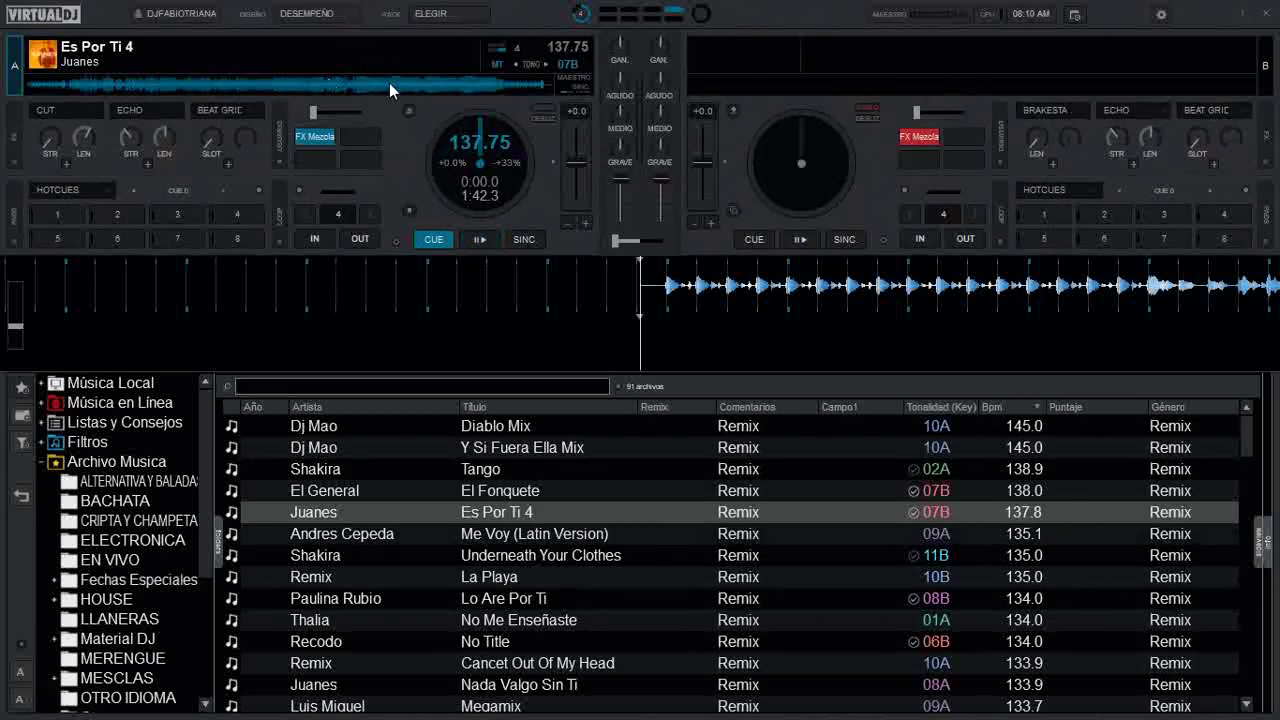
{"action": "left_click", "coordinate": [352, 20]}
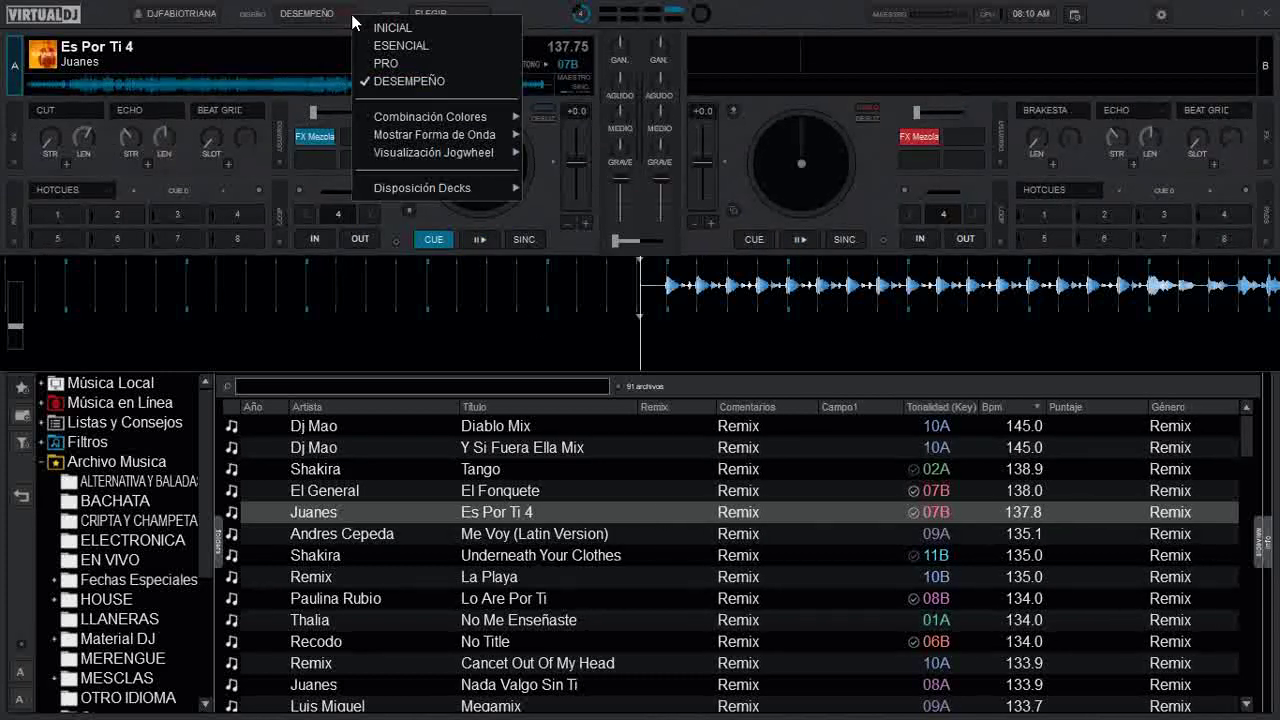
{"action": "left_click", "coordinate": [383, 64]}
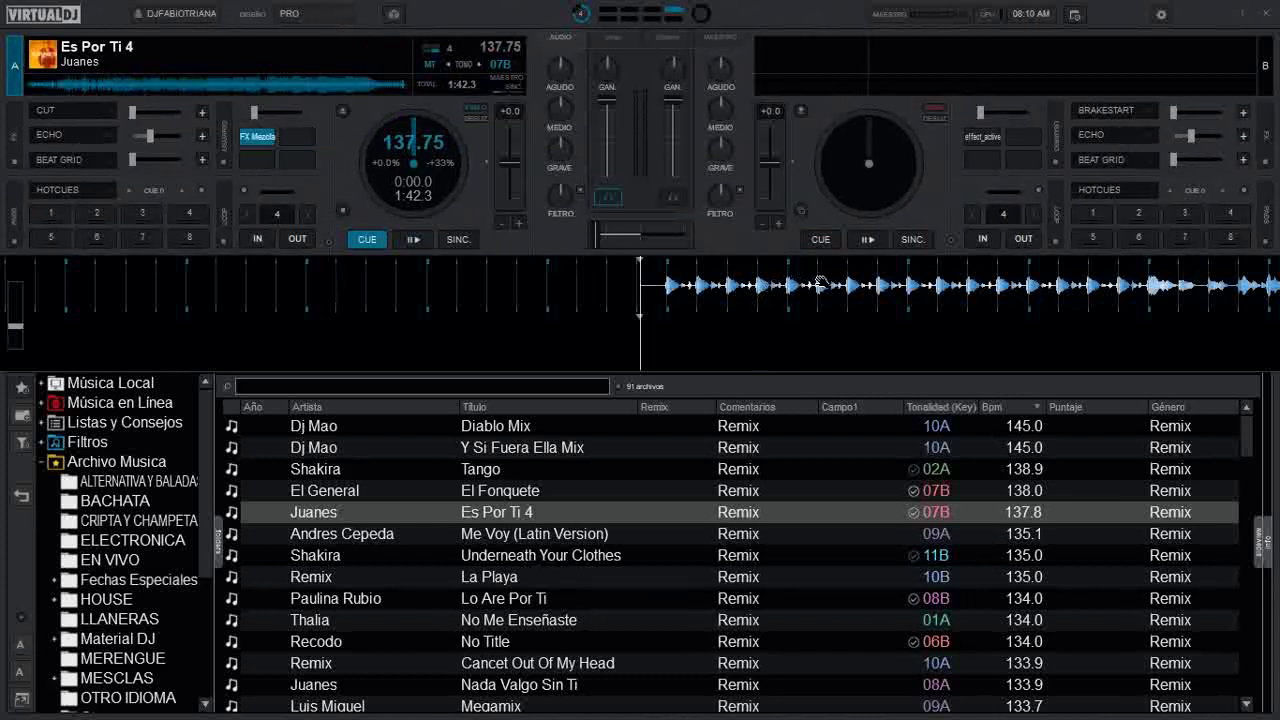
Step: Check the effect_mixfx action behind deck A's custom FX Mezcla button and use the button to set the mix effect to filter
{"action": "right_click", "coordinate": [258, 143]}
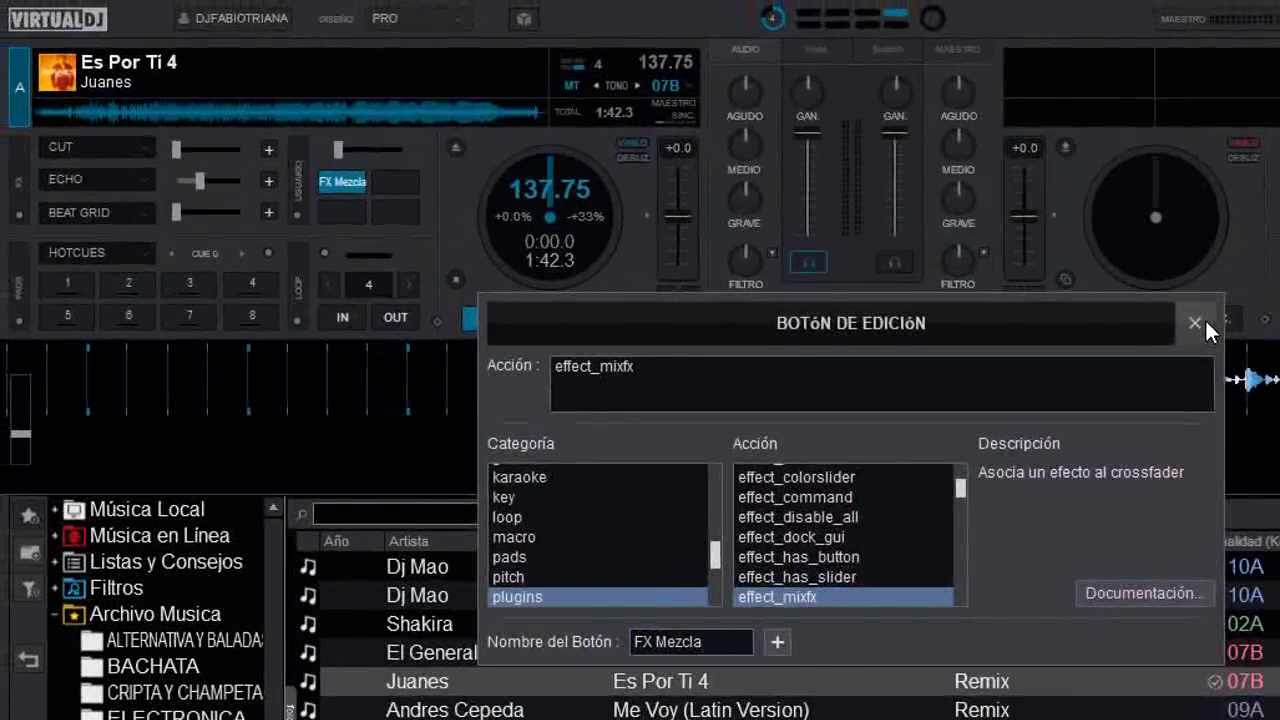
{"action": "left_click", "coordinate": [1195, 323]}
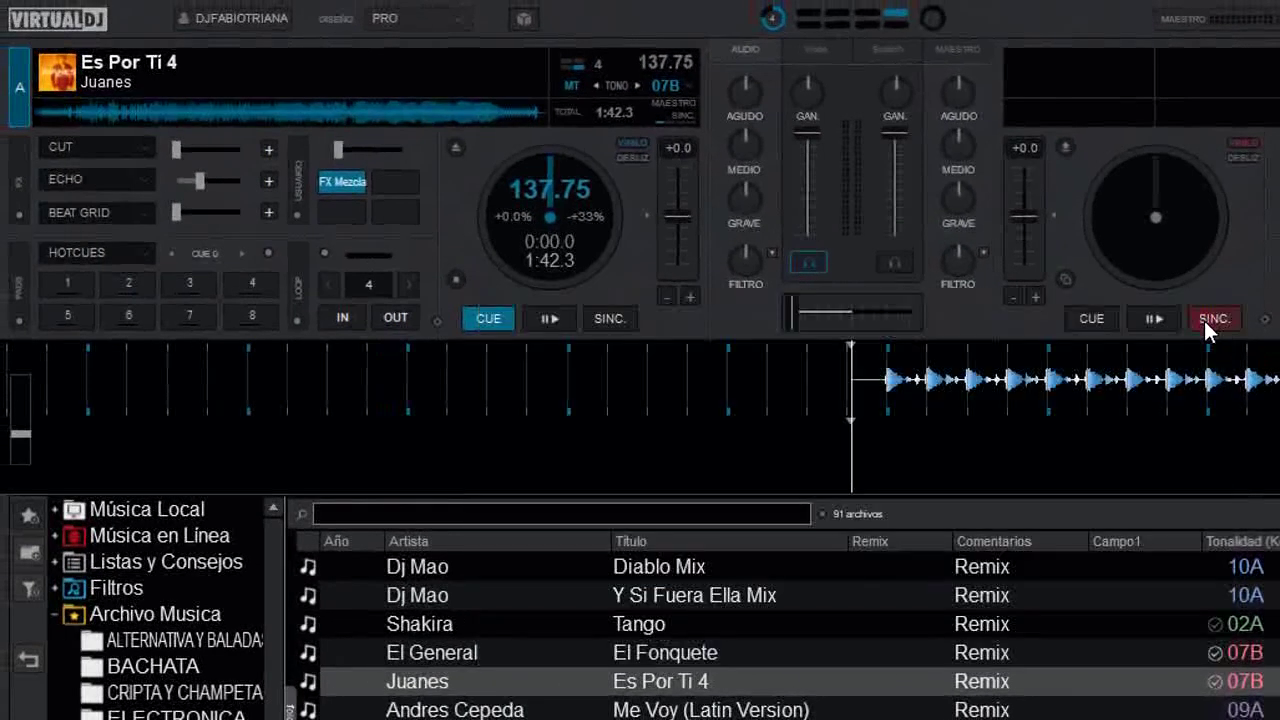
{"action": "left_click", "coordinate": [349, 187]}
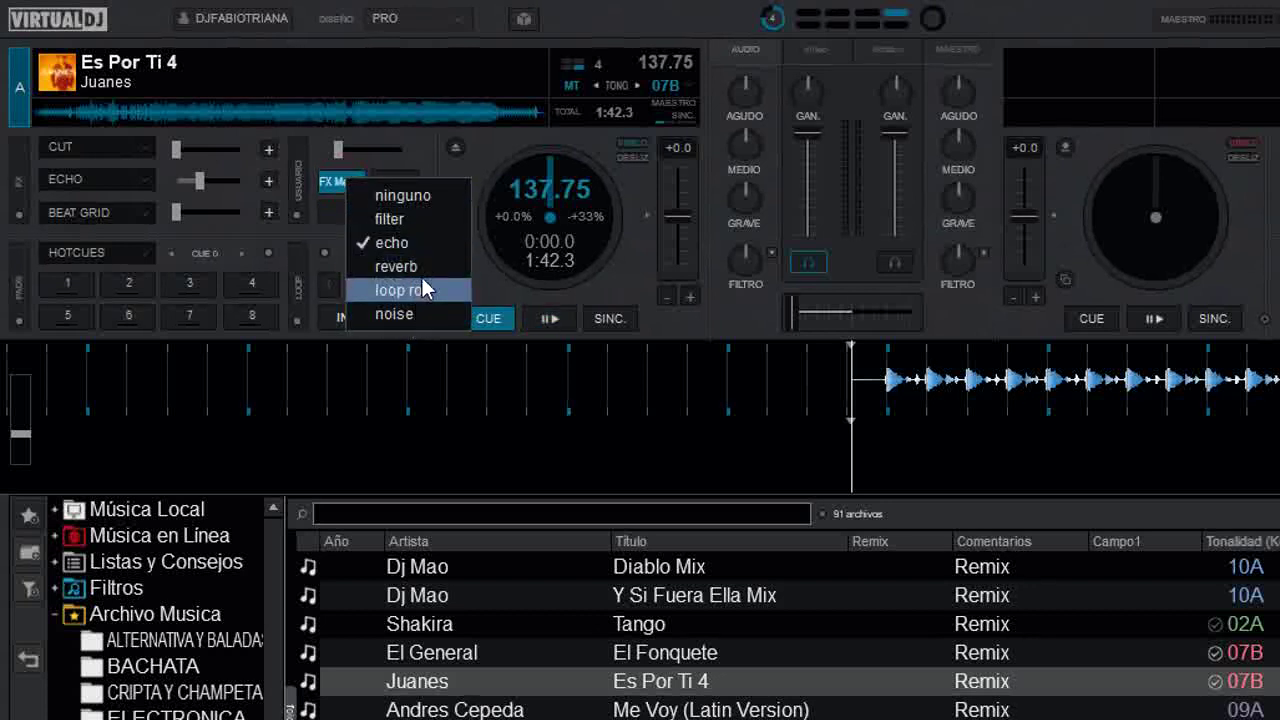
{"action": "left_click", "coordinate": [429, 218]}
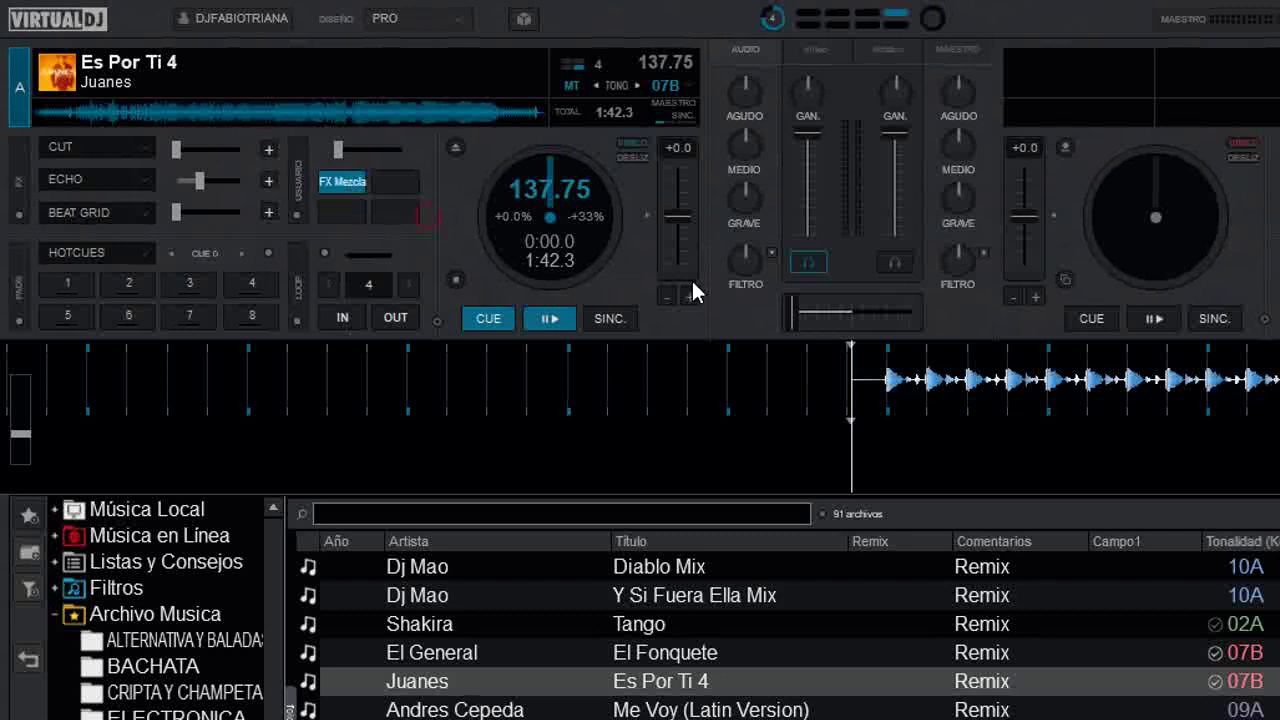
Step: Play deck A while sweeping the crossfader from A to B to hear the filter effect, and stop the track at its start
{"action": "left_click", "coordinate": [546, 316]}
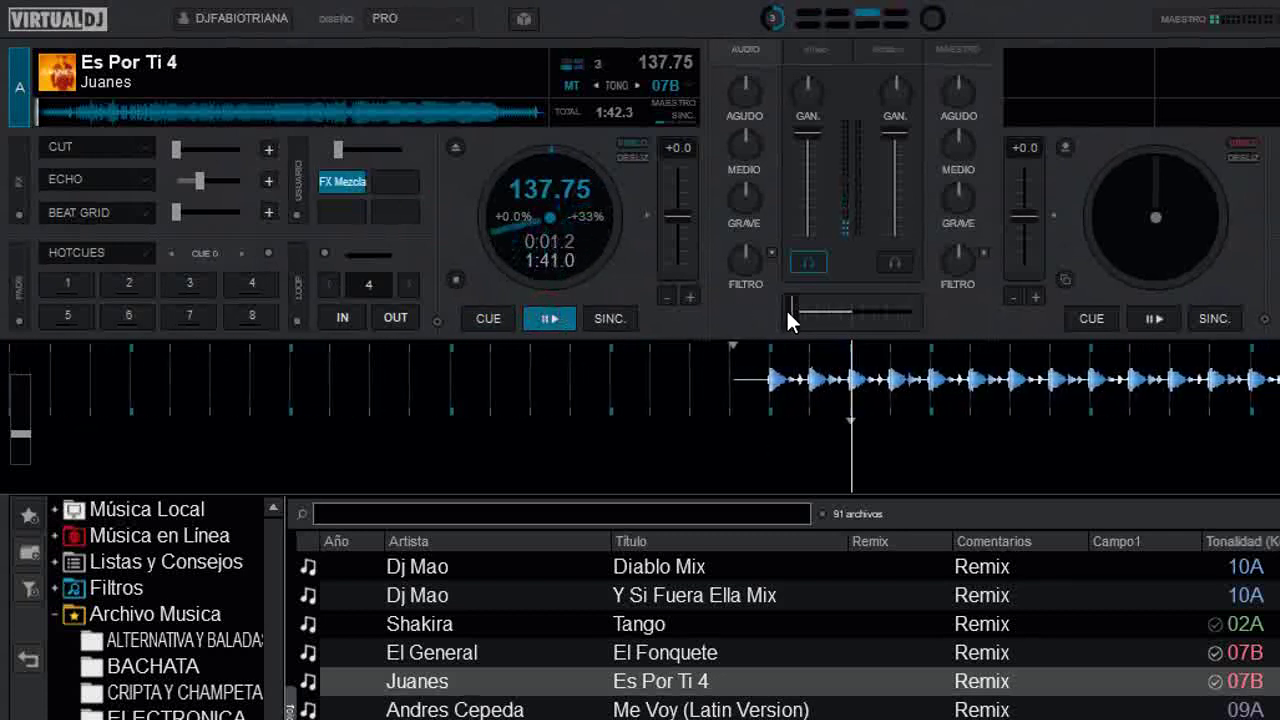
{"action": "left_click_drag", "start_coordinate": [788, 310], "coordinate": [908, 312]}
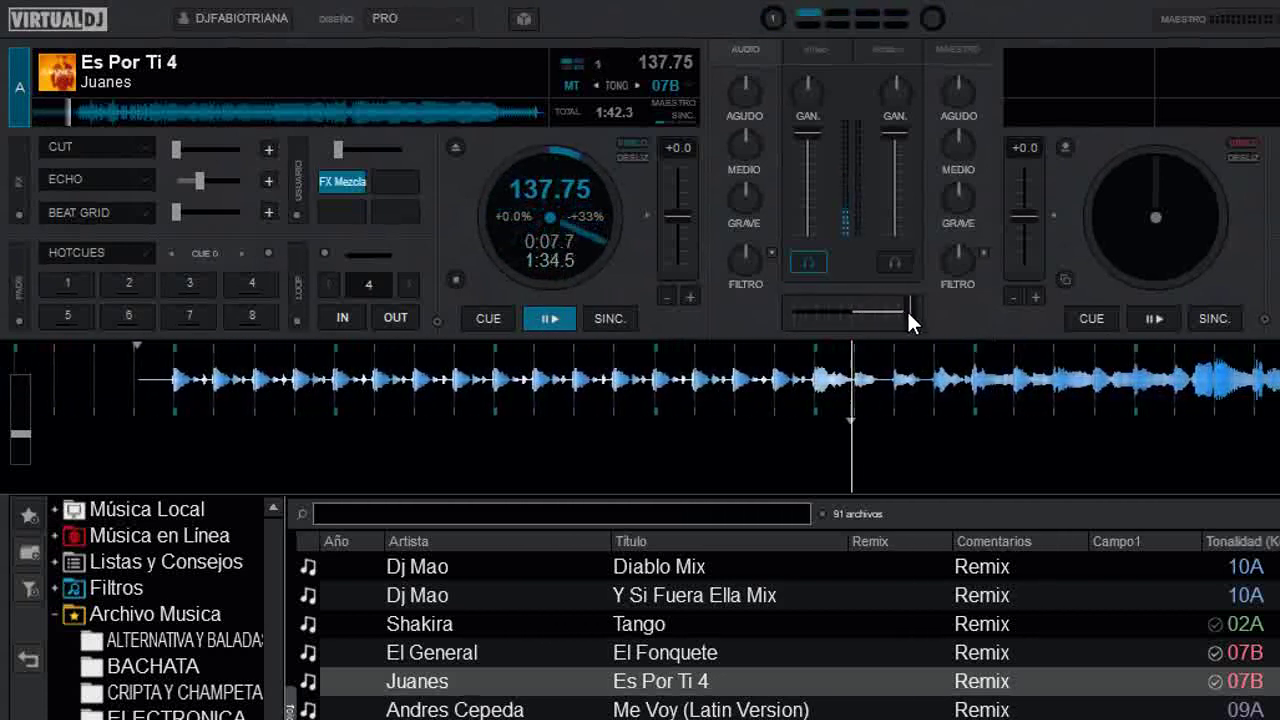
{"action": "left_click", "coordinate": [550, 318]}
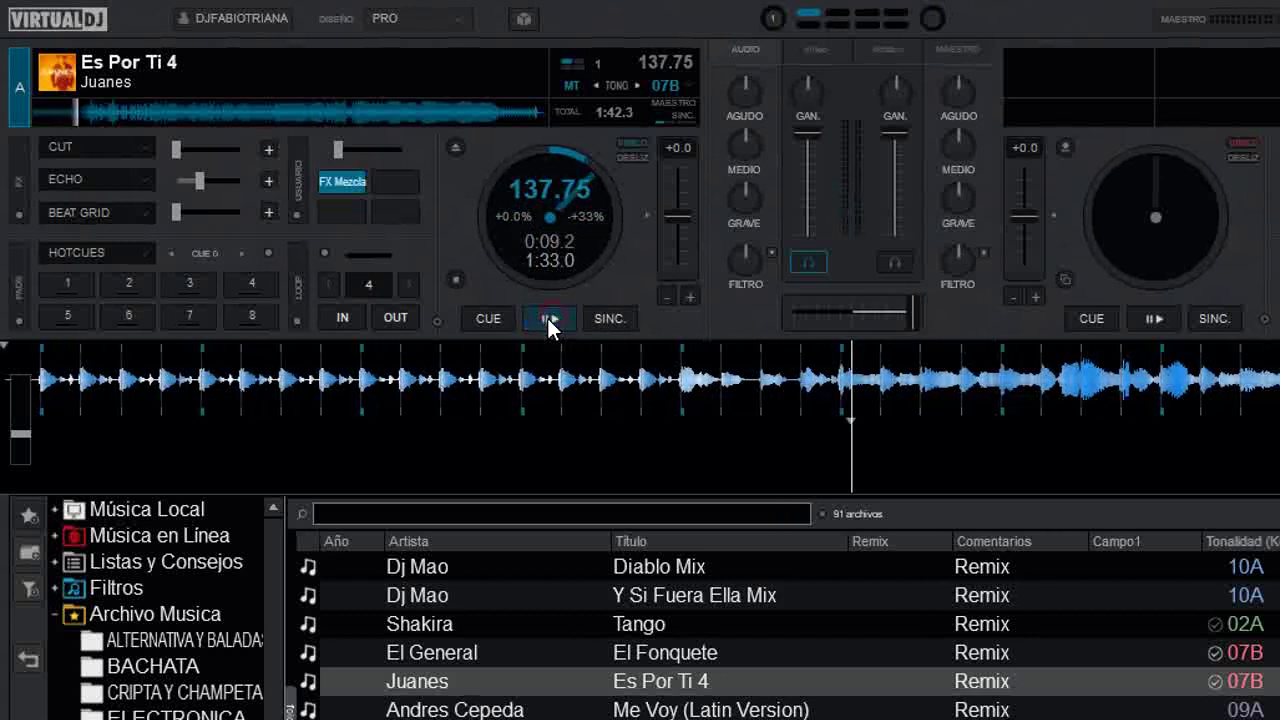
{"action": "left_click", "coordinate": [456, 281]}
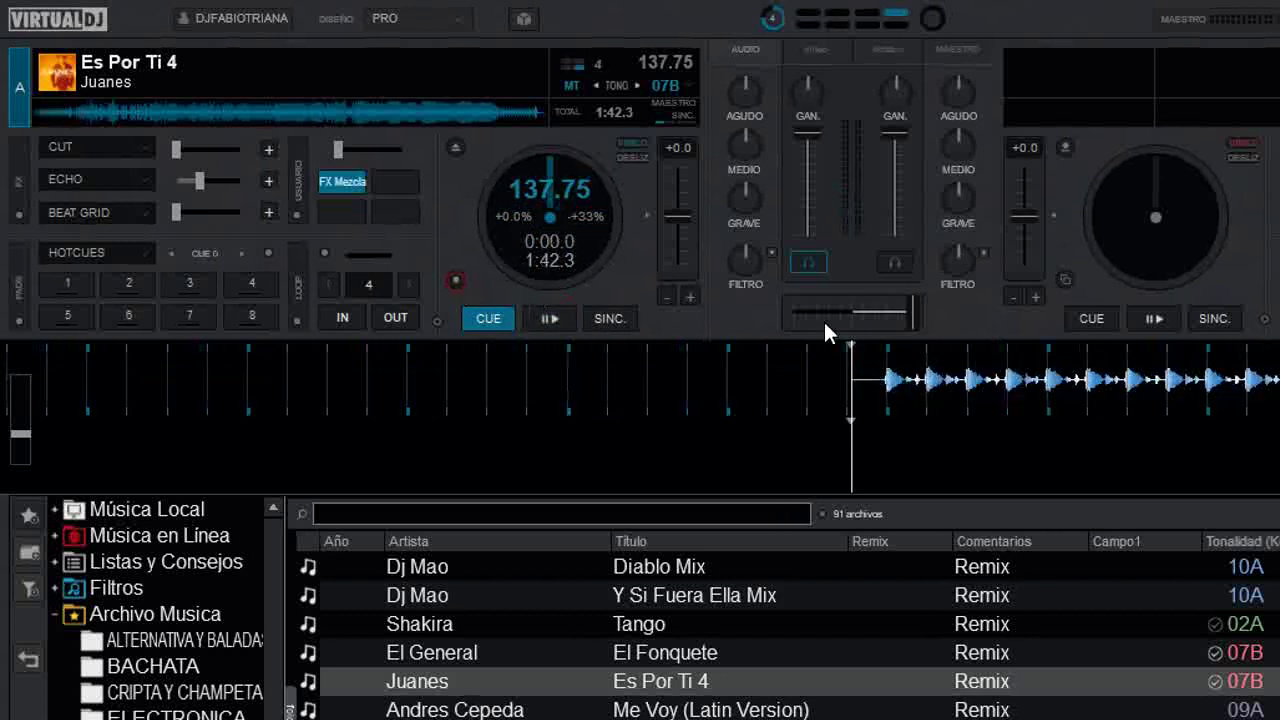
Step: Load deck A's track onto deck B, play it while sweeping the crossfader from B to A, and stop it at its start
{"action": "left_click", "coordinate": [1064, 280]}
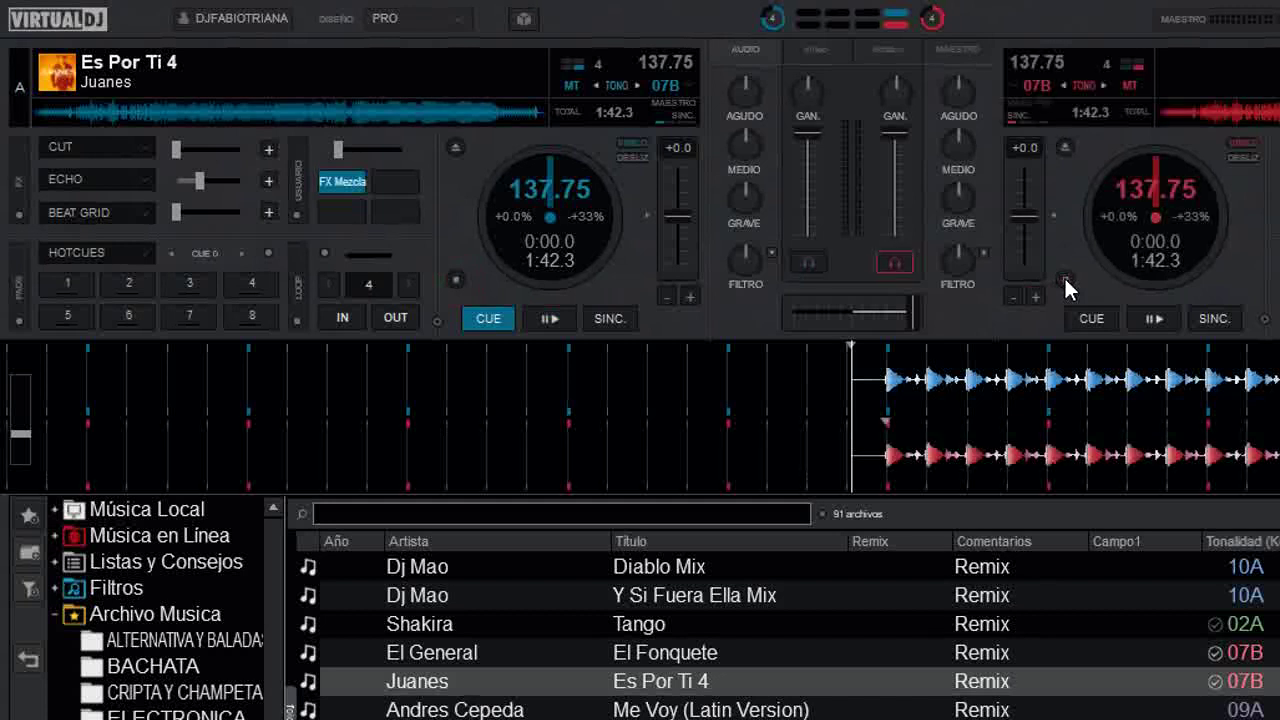
{"action": "left_click", "coordinate": [1155, 318]}
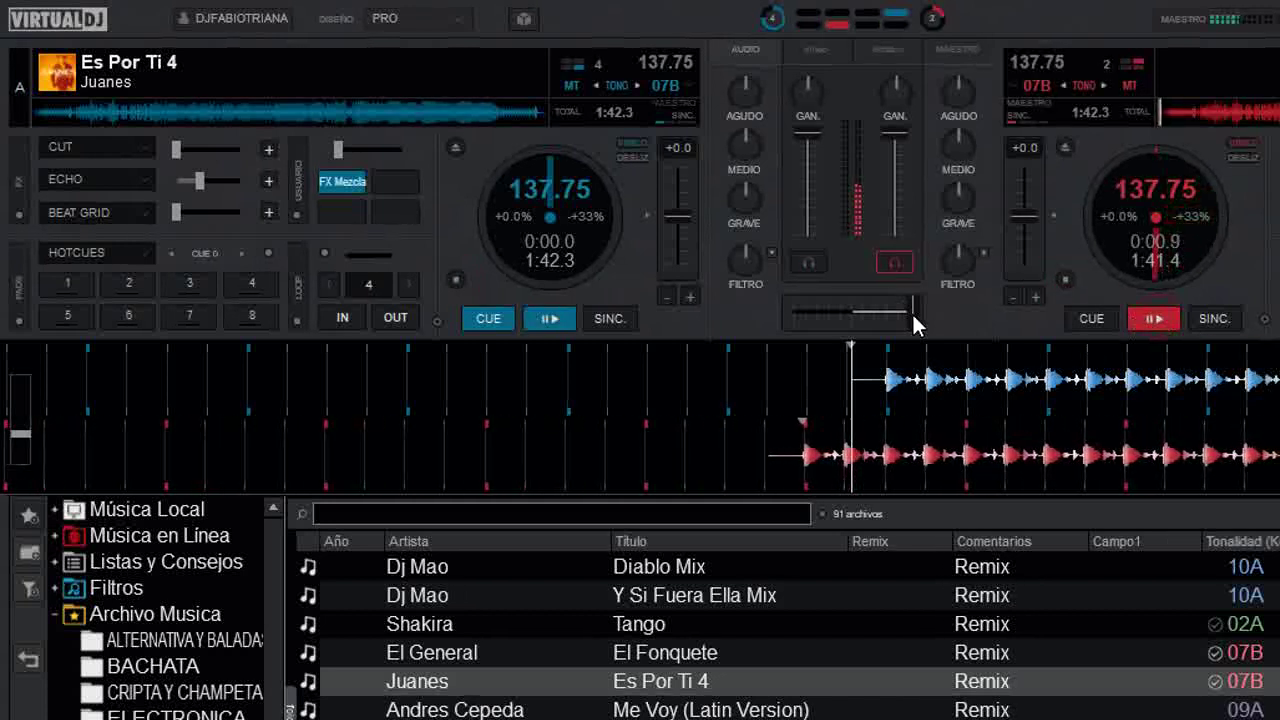
{"action": "left_click_drag", "start_coordinate": [912, 312], "coordinate": [800, 317]}
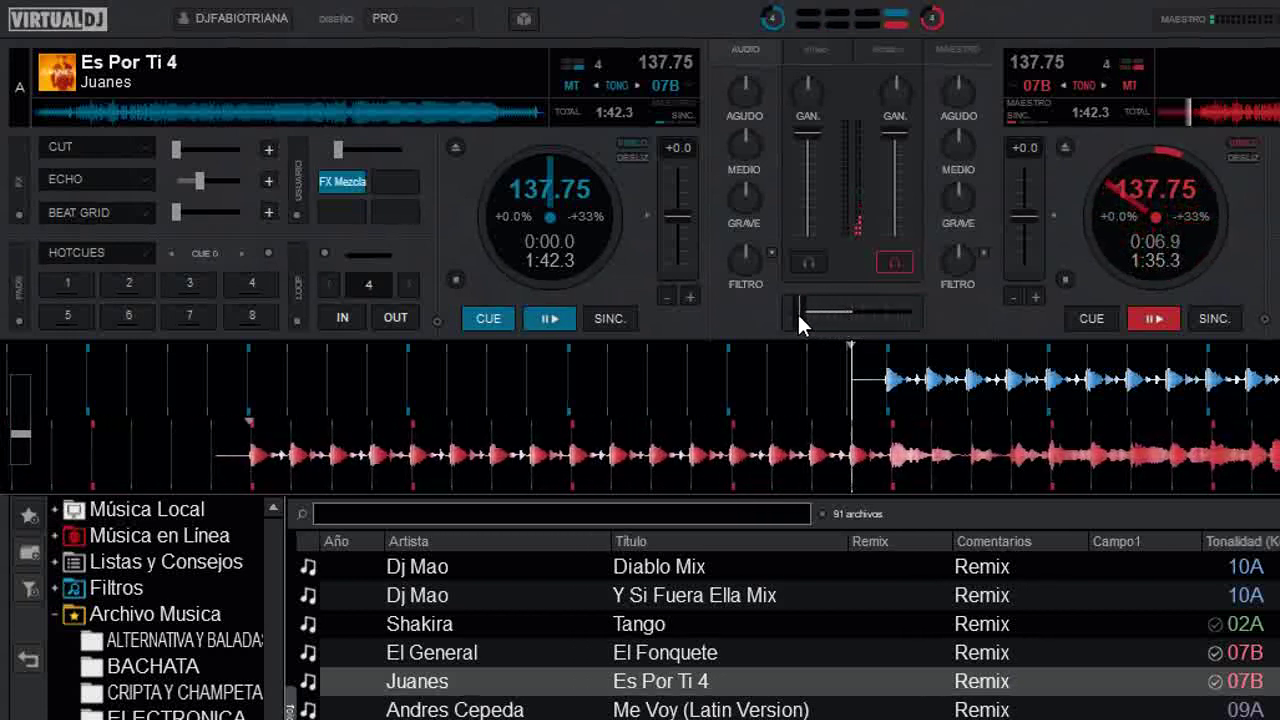
{"action": "left_click", "coordinate": [1155, 319]}
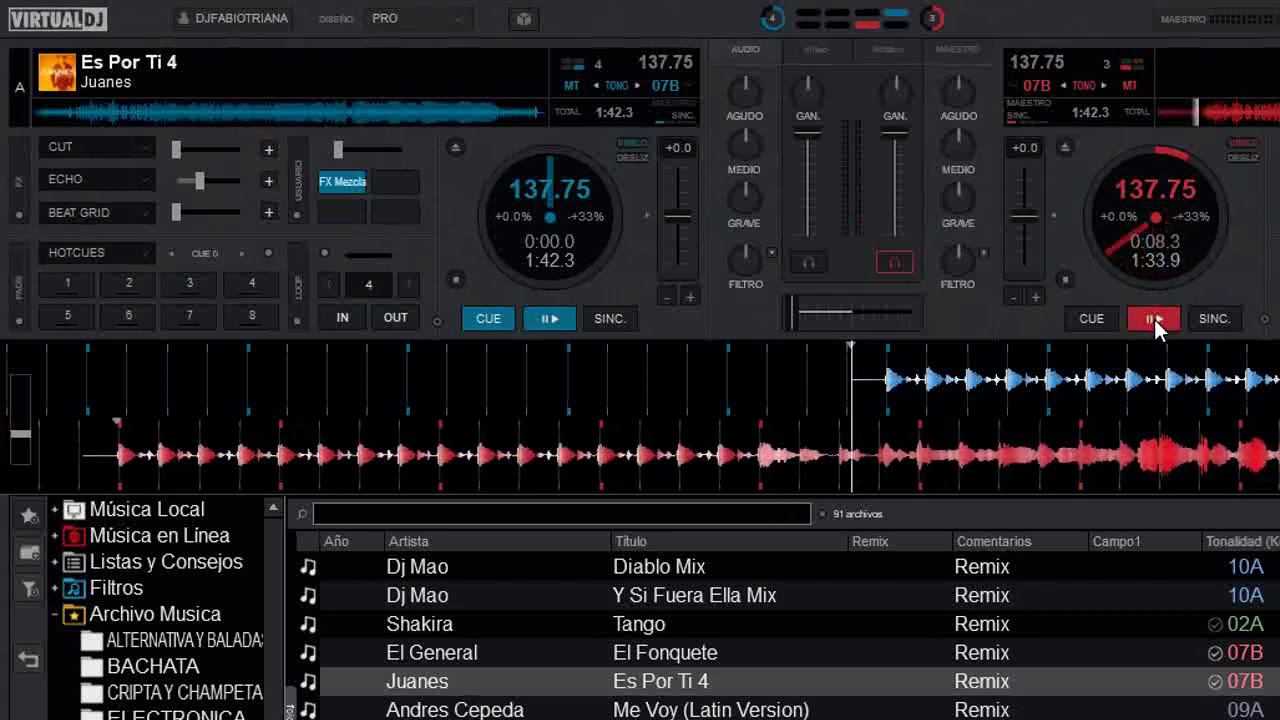
{"action": "left_click", "coordinate": [1090, 317]}
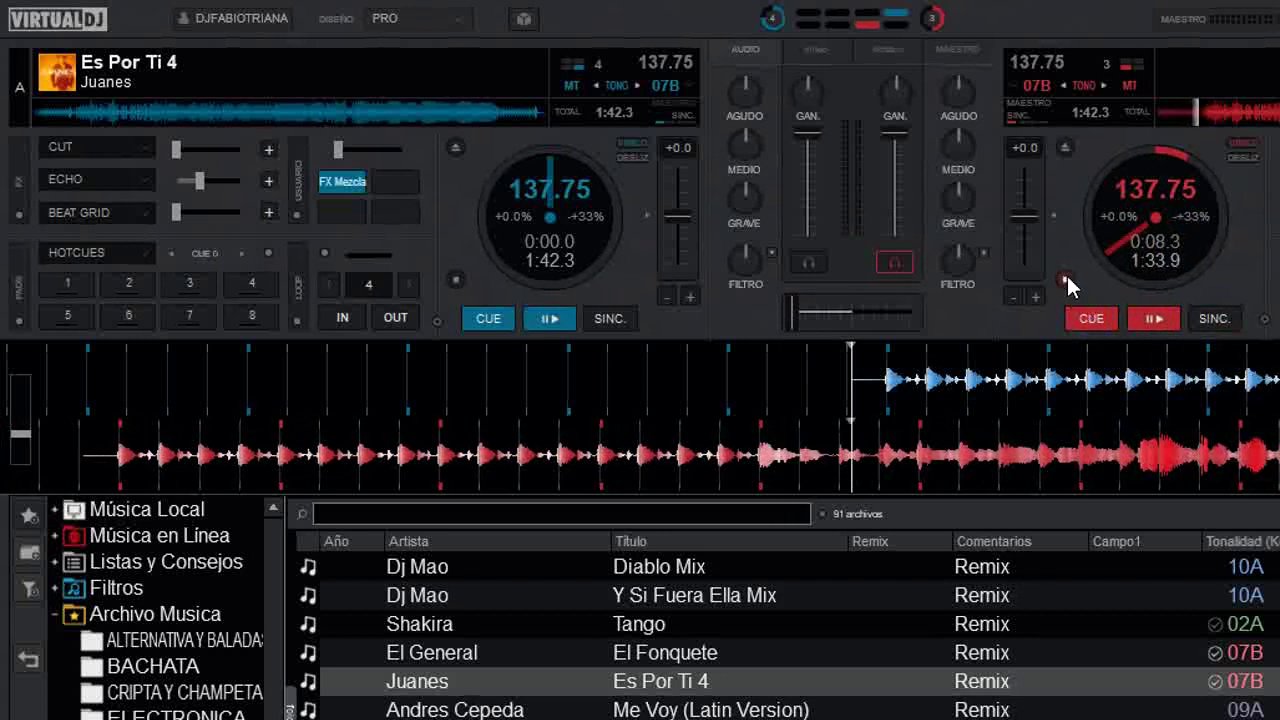
{"action": "left_click", "coordinate": [1067, 277]}
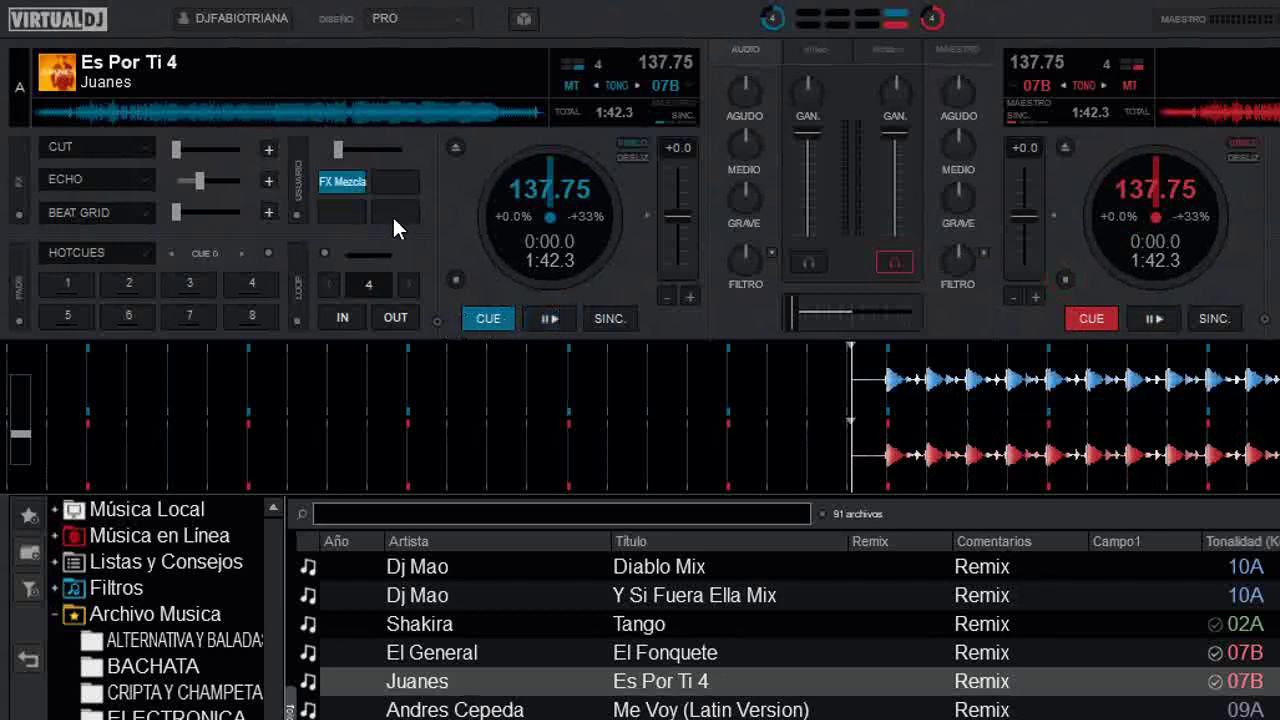
Step: Use deck A's FX Mezcla button to switch the mix effect to ninguno, and select loop roll as the mix effect
{"action": "left_click", "coordinate": [347, 188]}
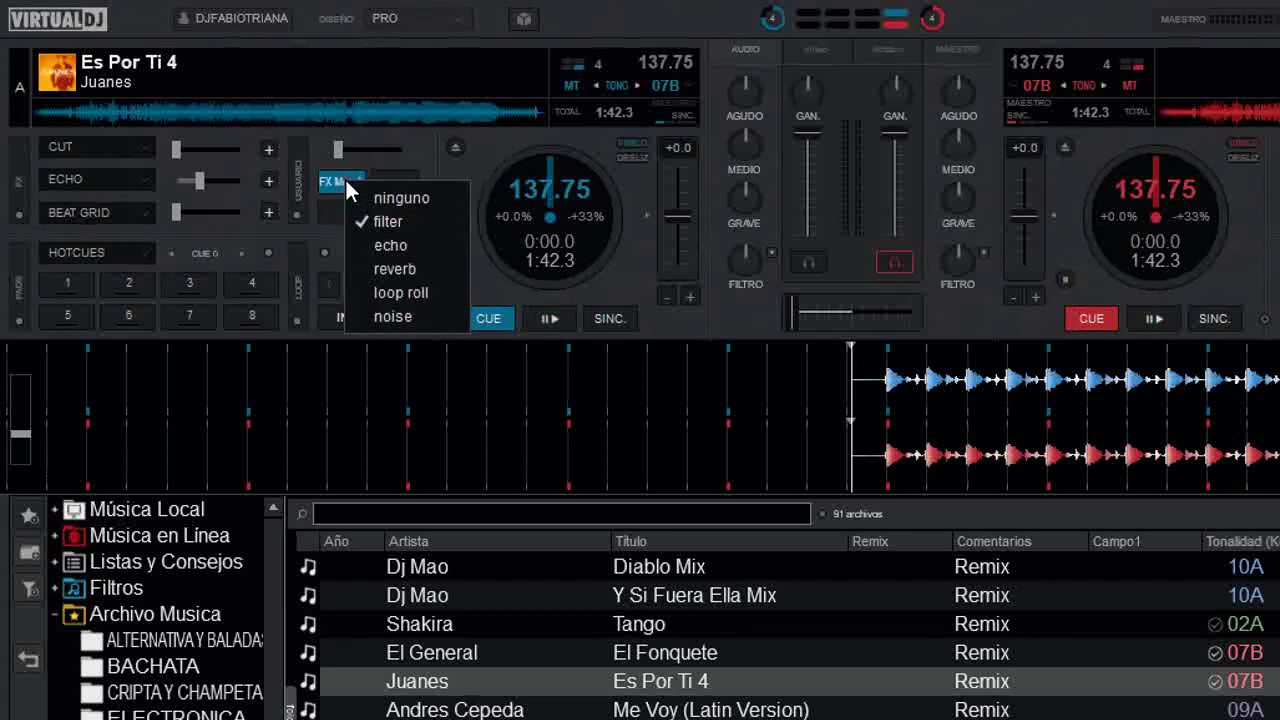
{"action": "left_click", "coordinate": [422, 196]}
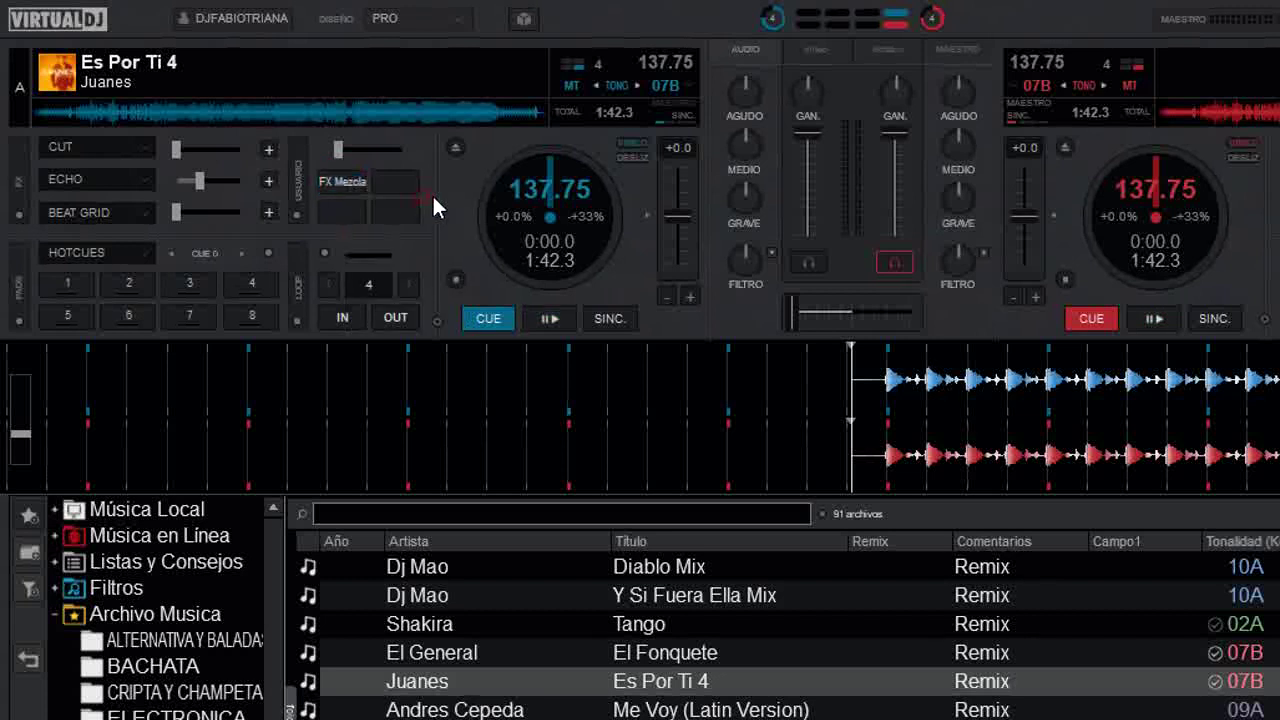
{"action": "left_click", "coordinate": [343, 182]}
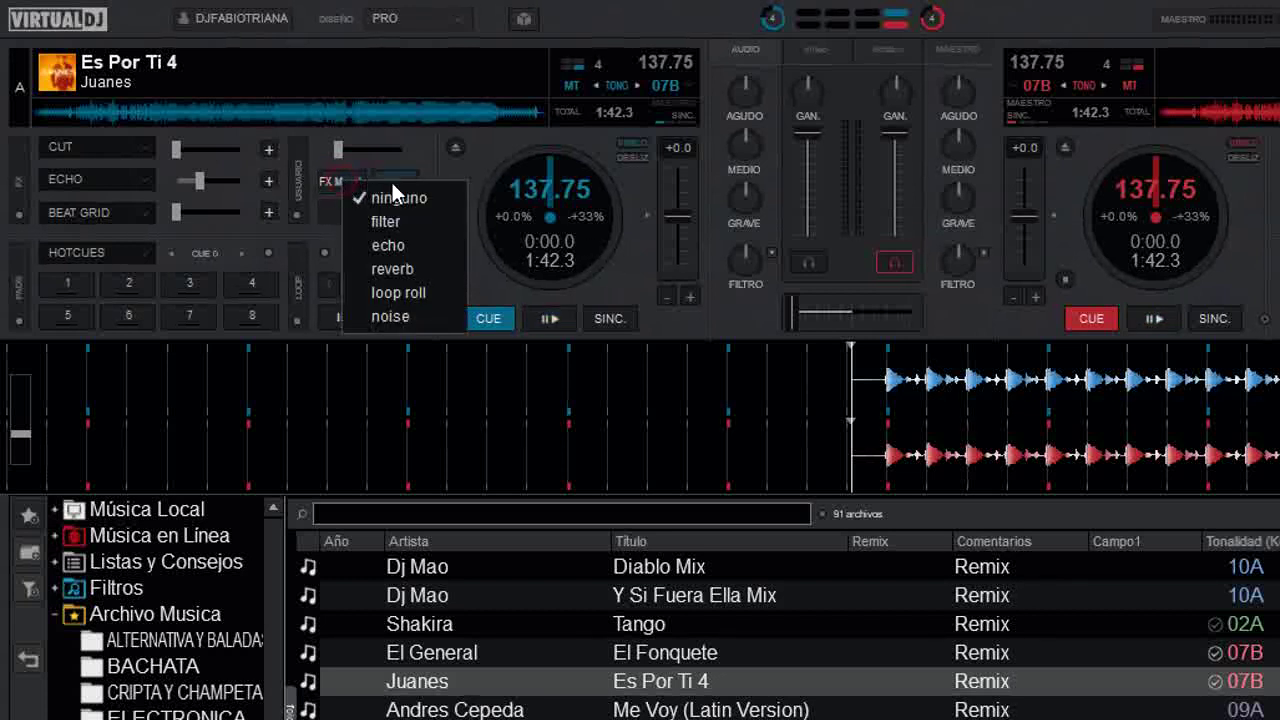
{"action": "left_click", "coordinate": [430, 292]}
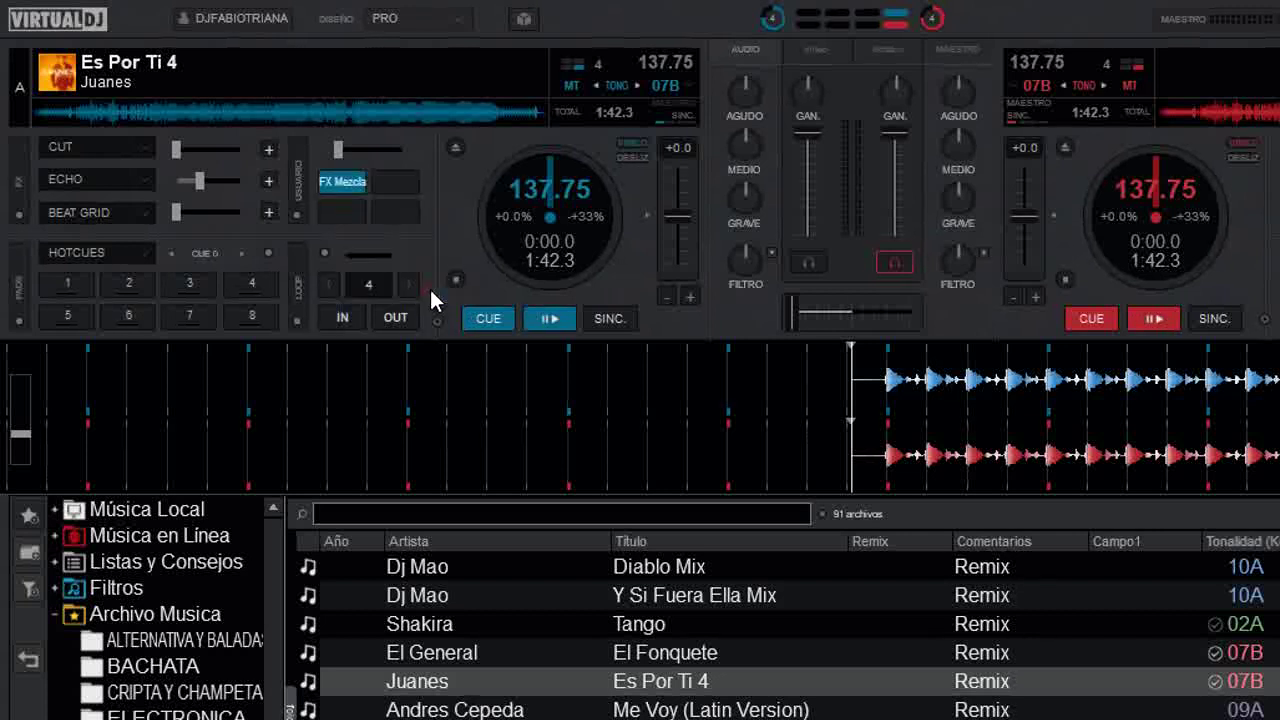
Step: Play deck A through a crossfader sweep from A to B, pause it, and check the action assigned to the FX Mezcla button
{"action": "left_click", "coordinate": [553, 321]}
{"action": "left_click_drag", "start_coordinate": [795, 313], "coordinate": [910, 312]}
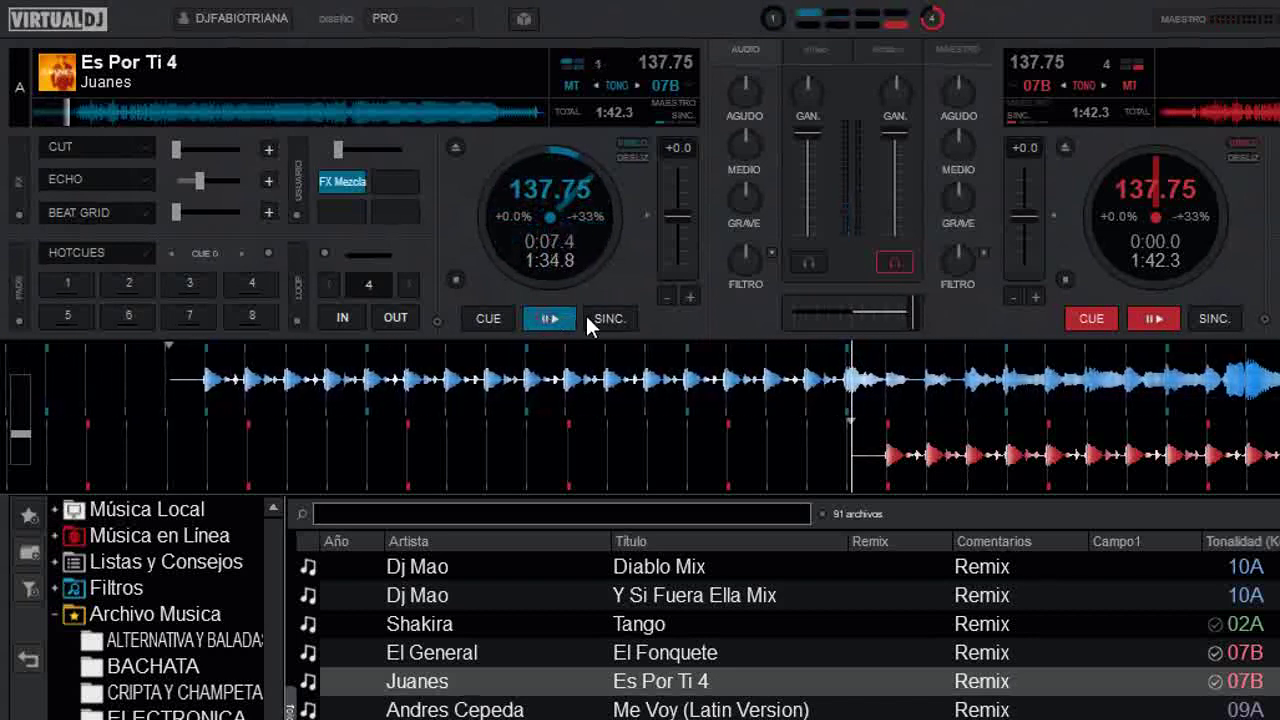
{"action": "right_click", "coordinate": [345, 182]}
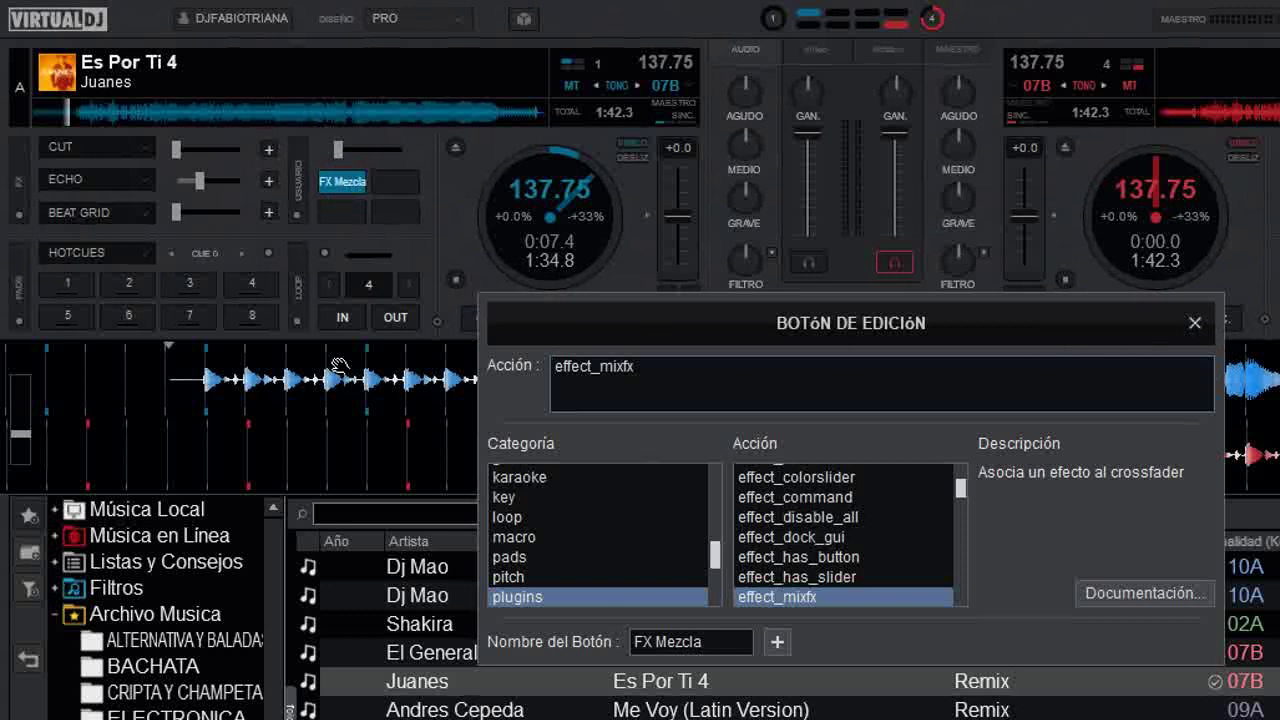
{"action": "left_click", "coordinate": [1192, 320]}
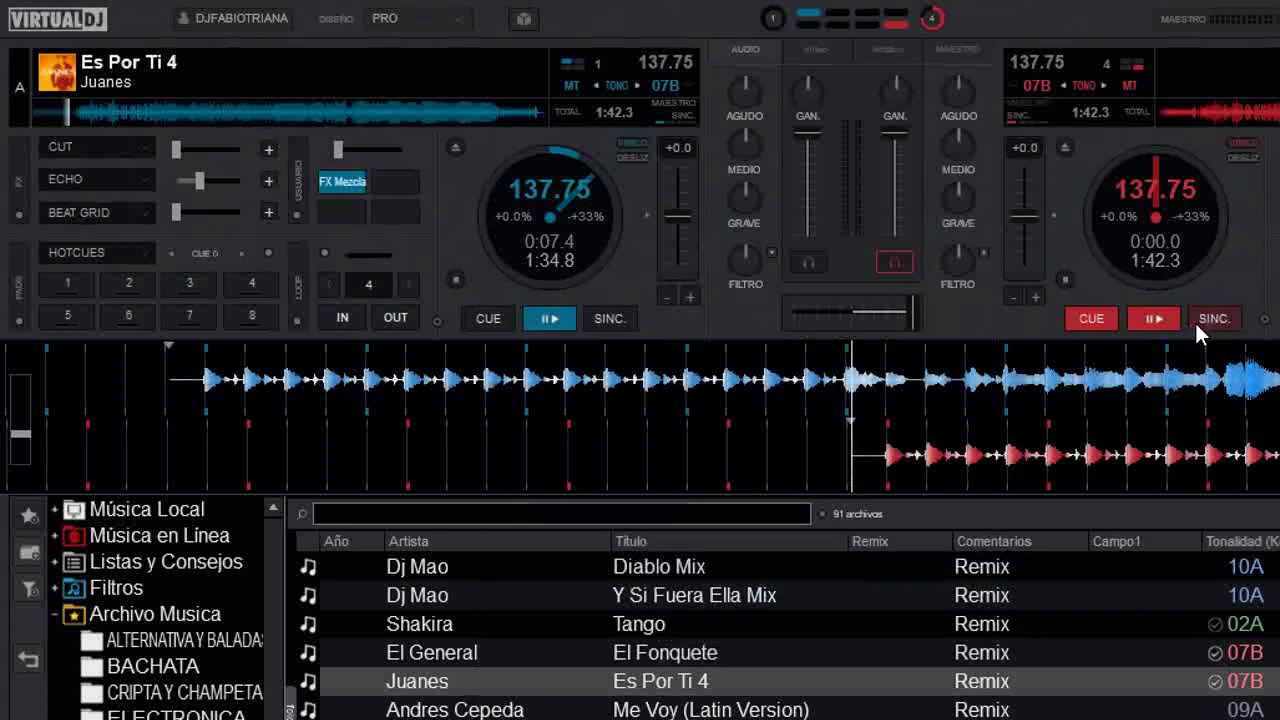